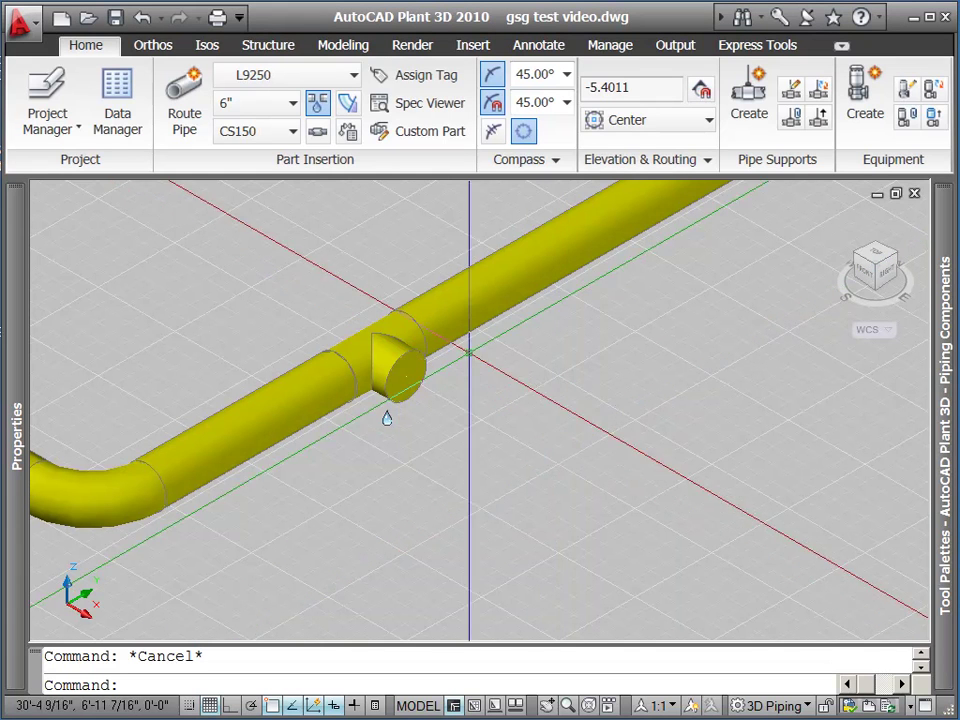
Step: Flip the header tee and slide it back and forth along the header
click(387, 355)
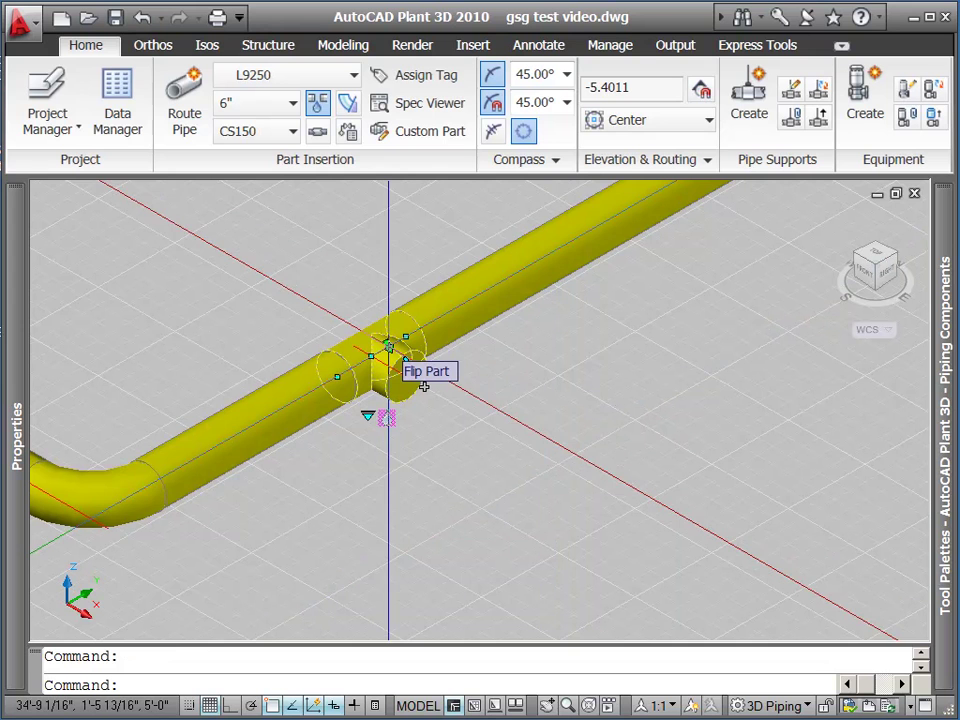
click(388, 347)
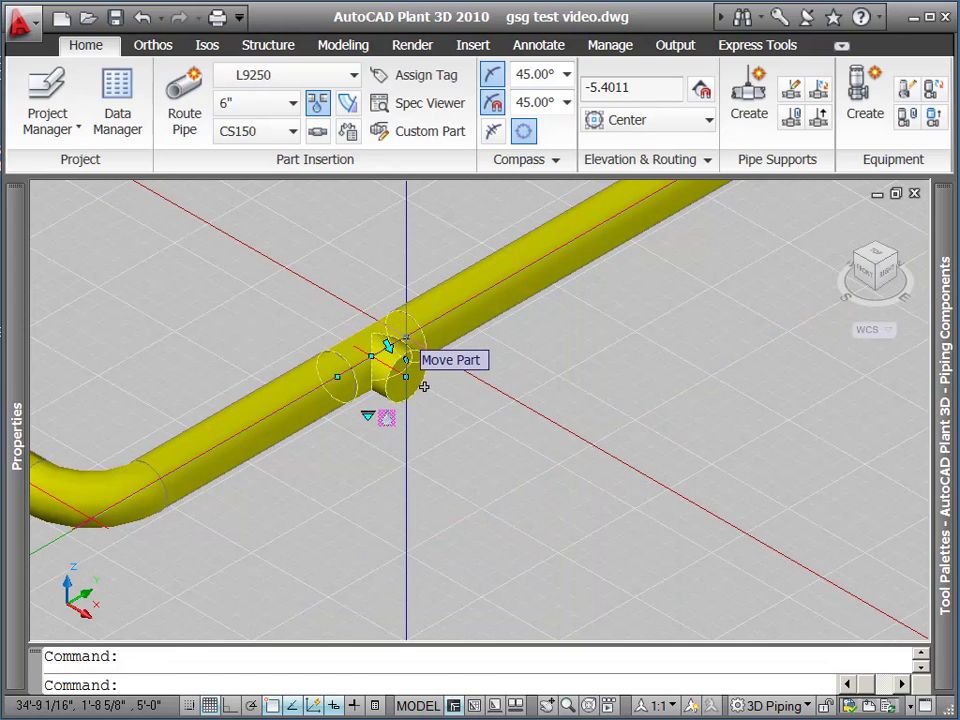
click(406, 376)
click(532, 303)
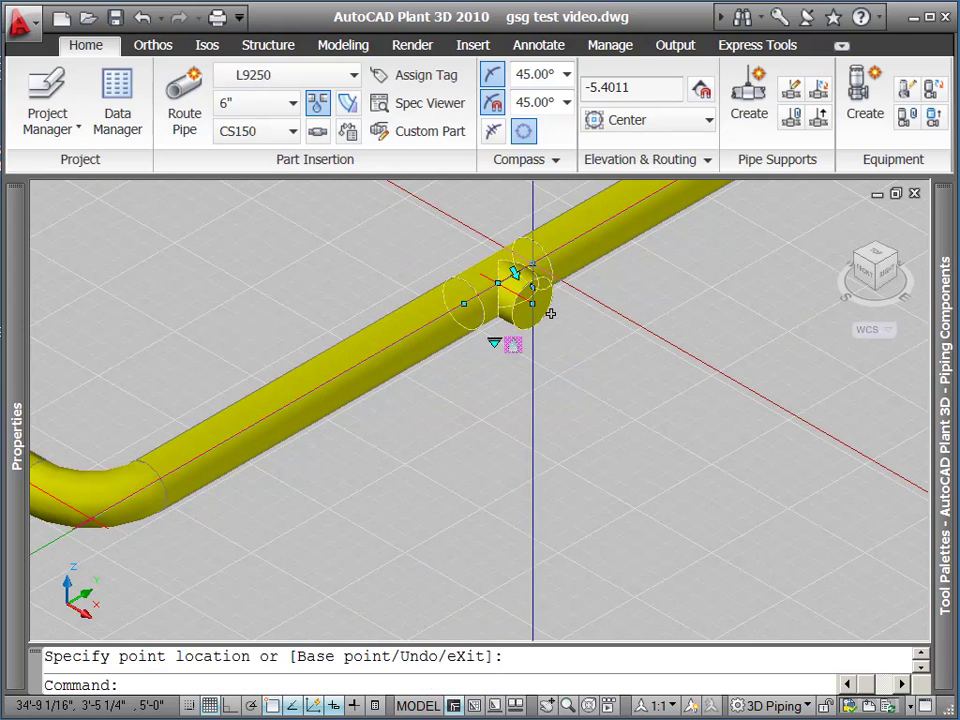
click(514, 274)
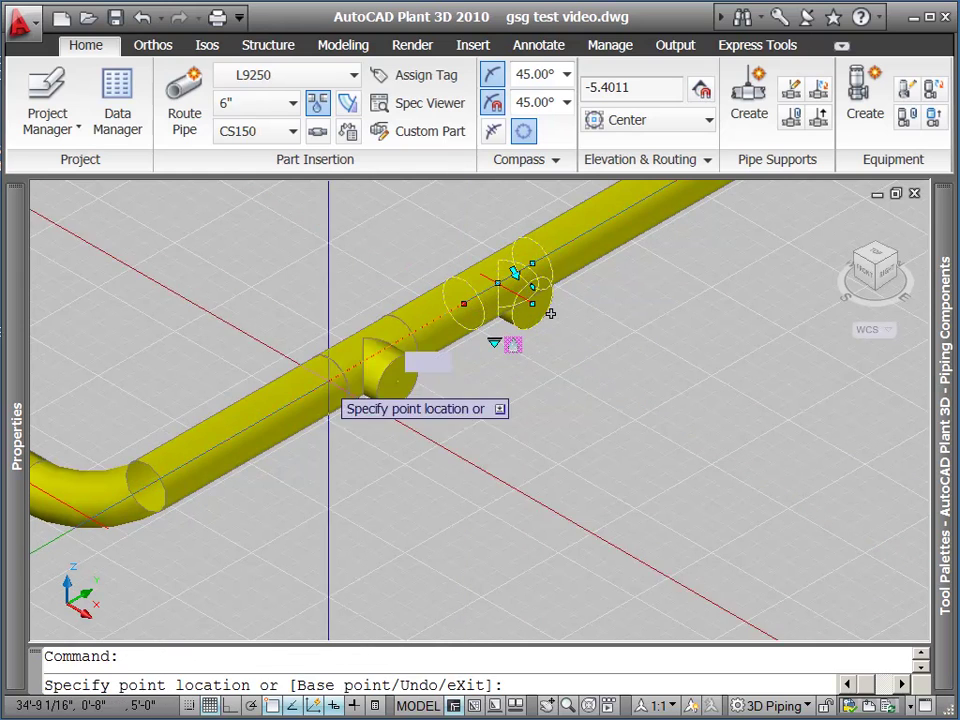
click(366, 420)
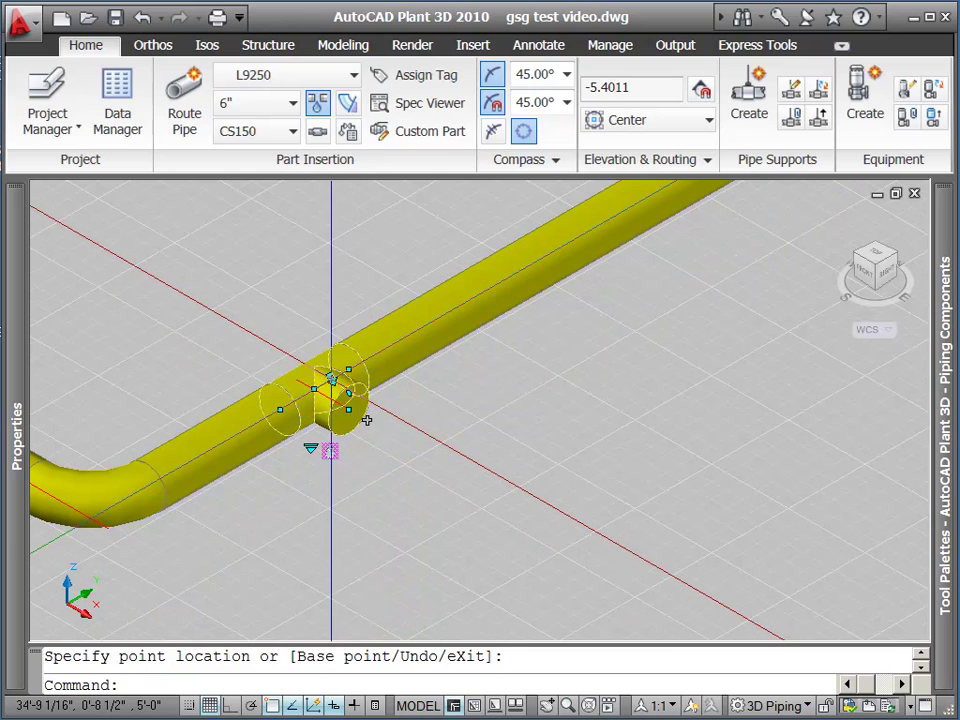
key(Escape)
Step: Flip and rotate the tee around the header so its branch points straight down
click(290, 395)
click(257, 403)
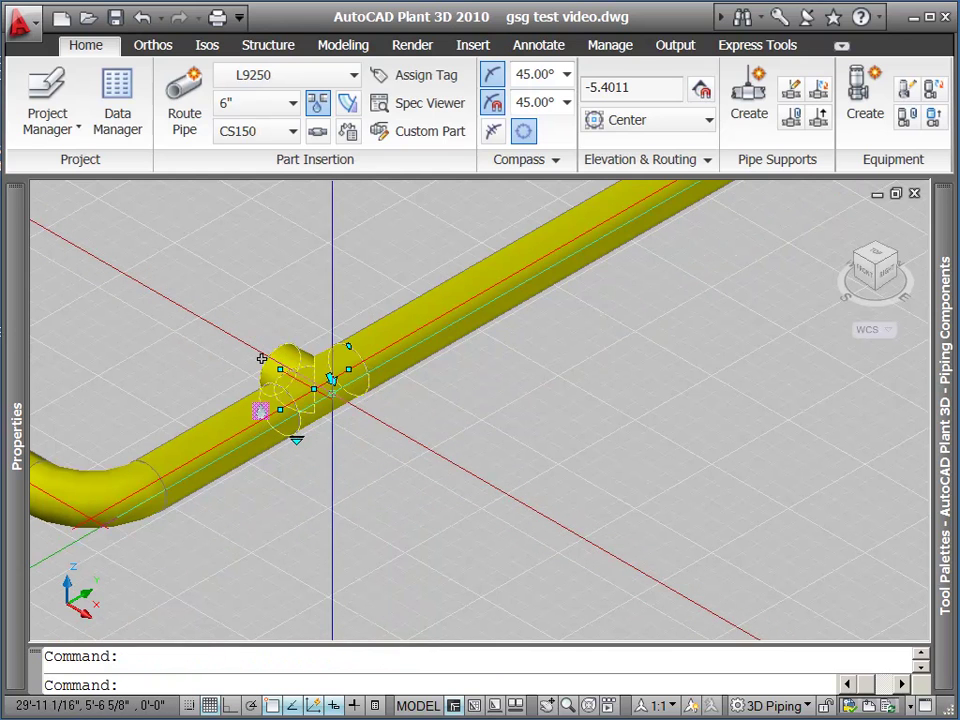
click(331, 380)
key(Escape)
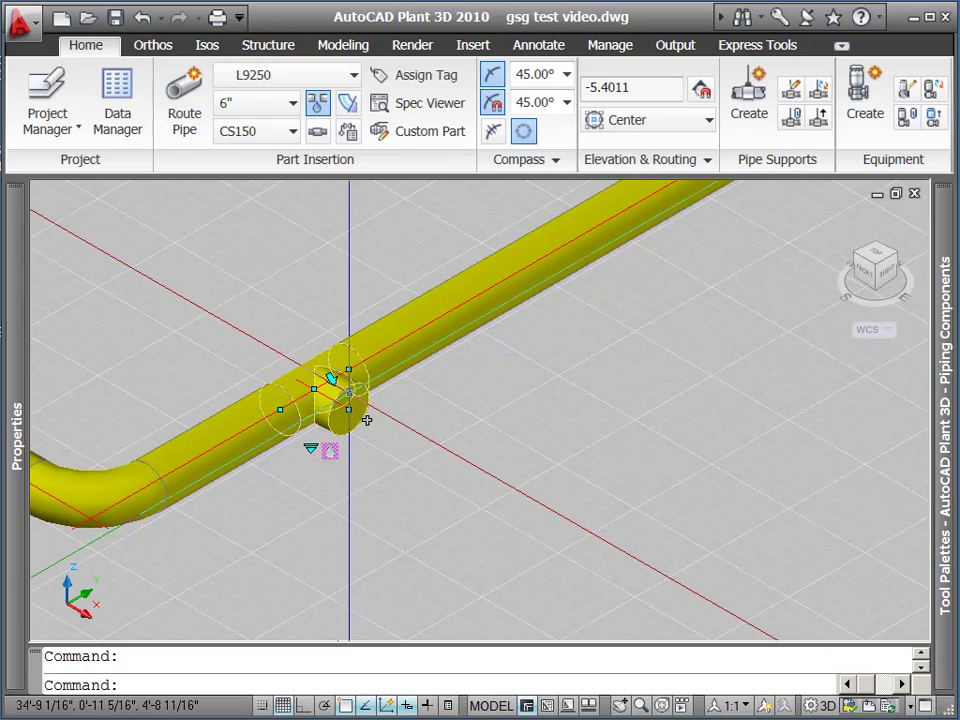
click(349, 393)
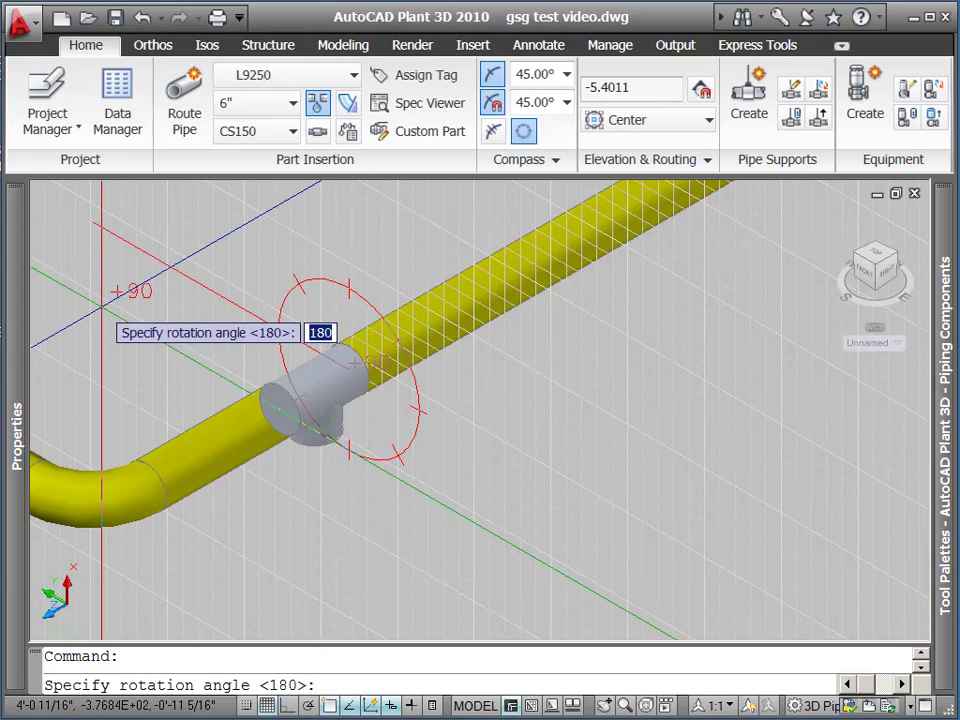
click(103, 306)
Step: Substitute the tee with a 6"x4" reducing tee (TEE (RED))
click(333, 398)
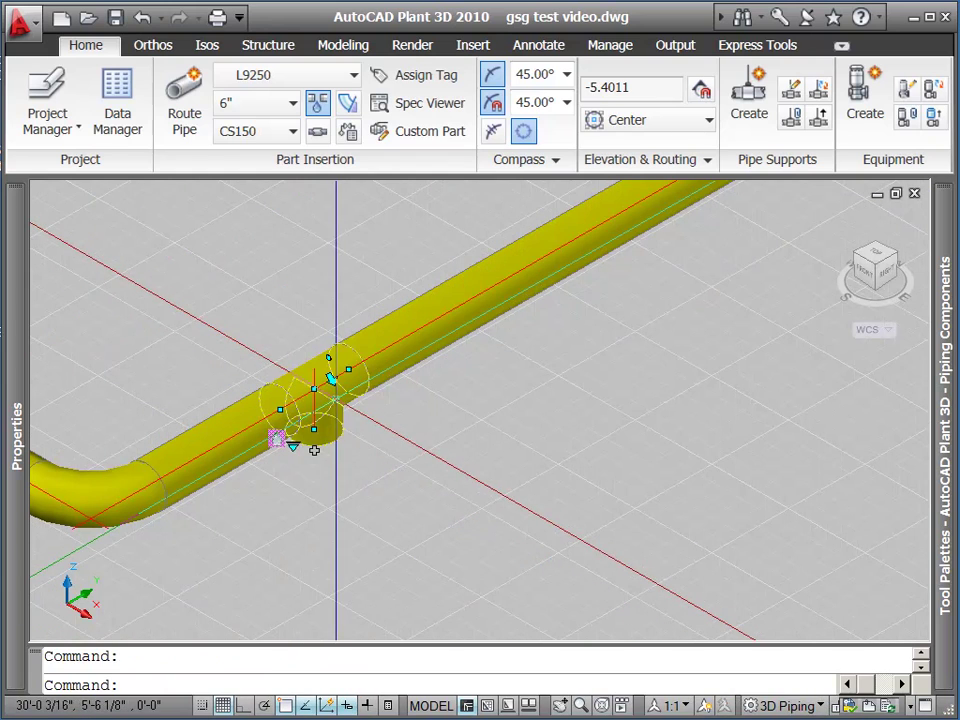
click(285, 440)
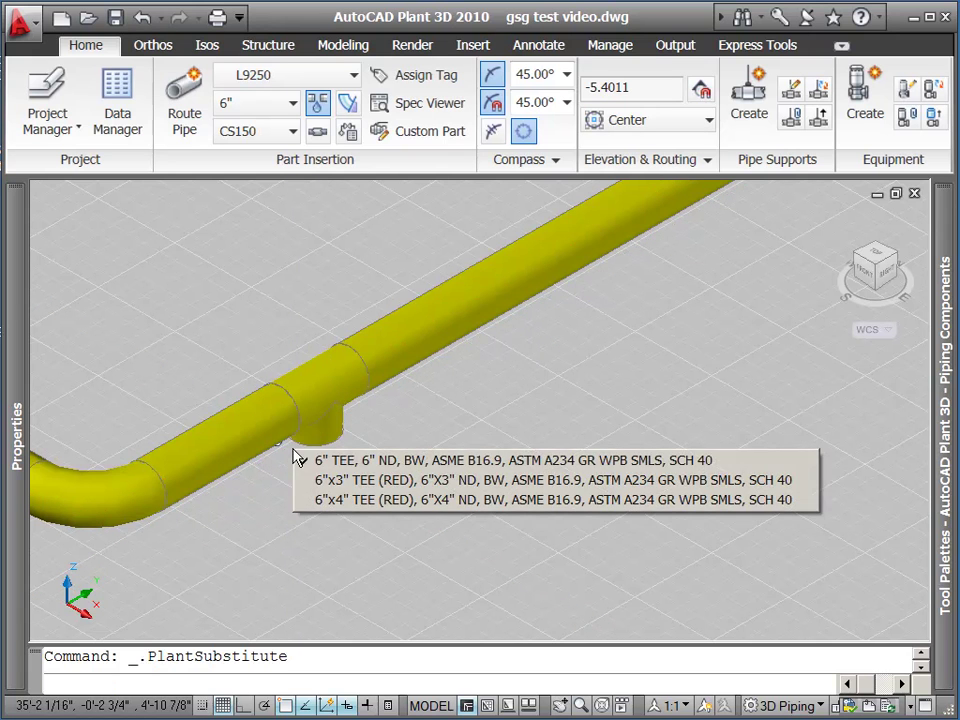
click(333, 500)
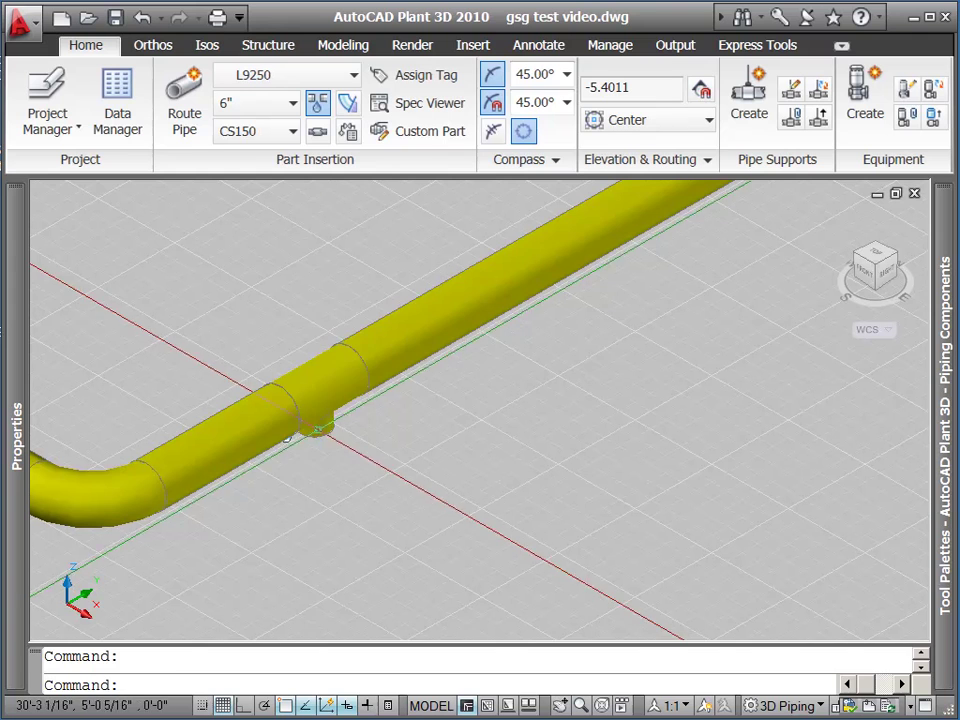
click(285, 437)
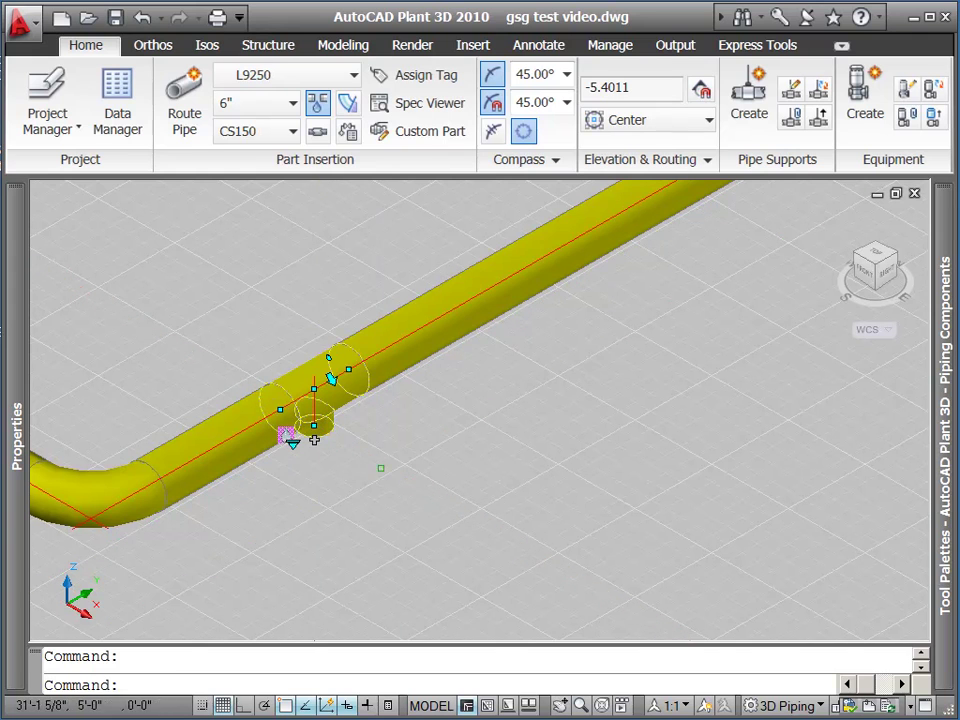
Step: Start a 4-inch branch from the reducing tee and route it vertically down
click(314, 438)
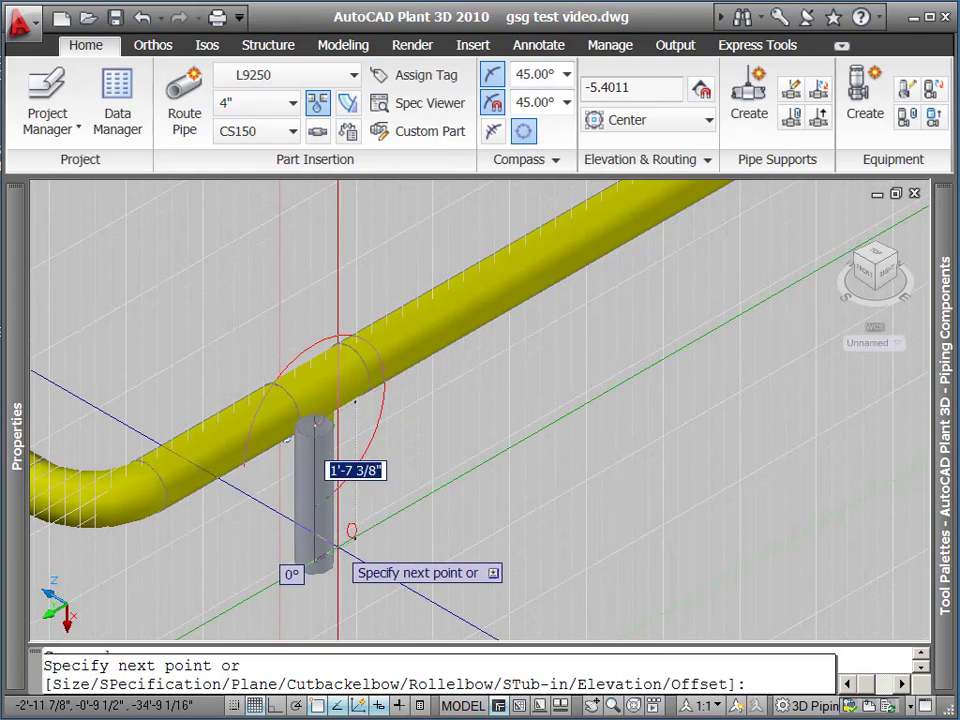
middle_drag(343, 531, 340, 475)
scroll(348, 580, down, 1)
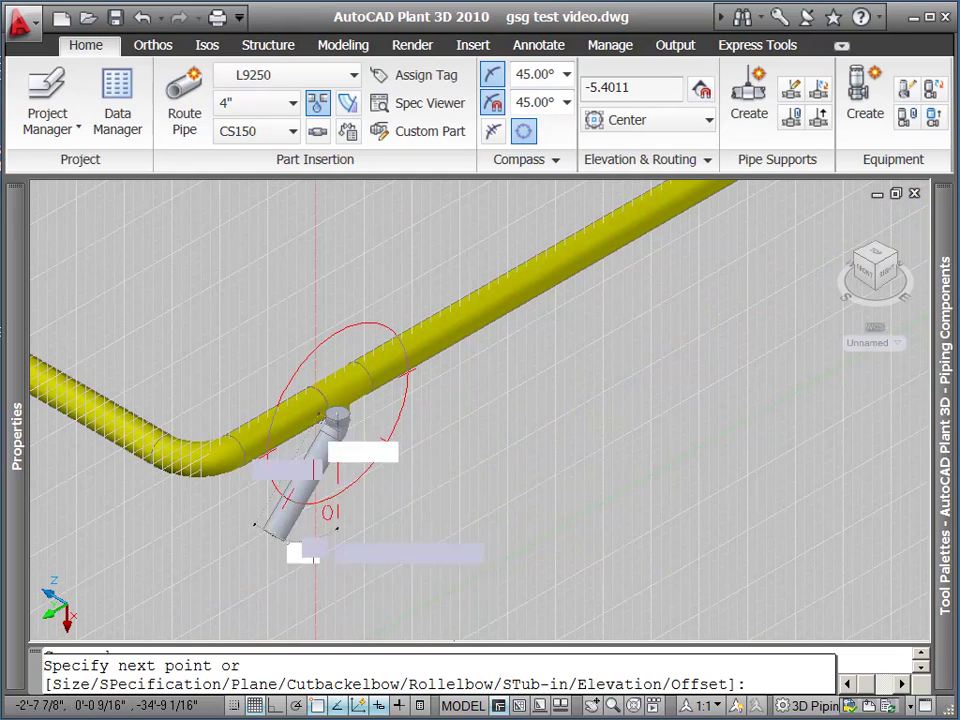
click(337, 535)
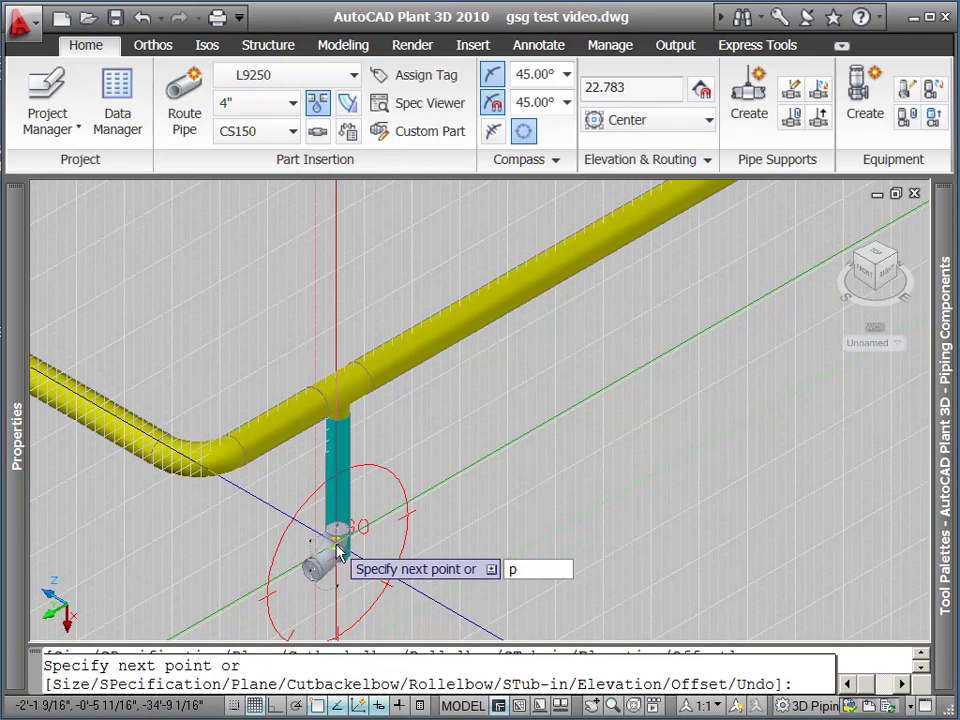
Step: Rotate the routing plane and turn the branch through a 90° elbow into a horizontal run
text(plane)
key(Return)
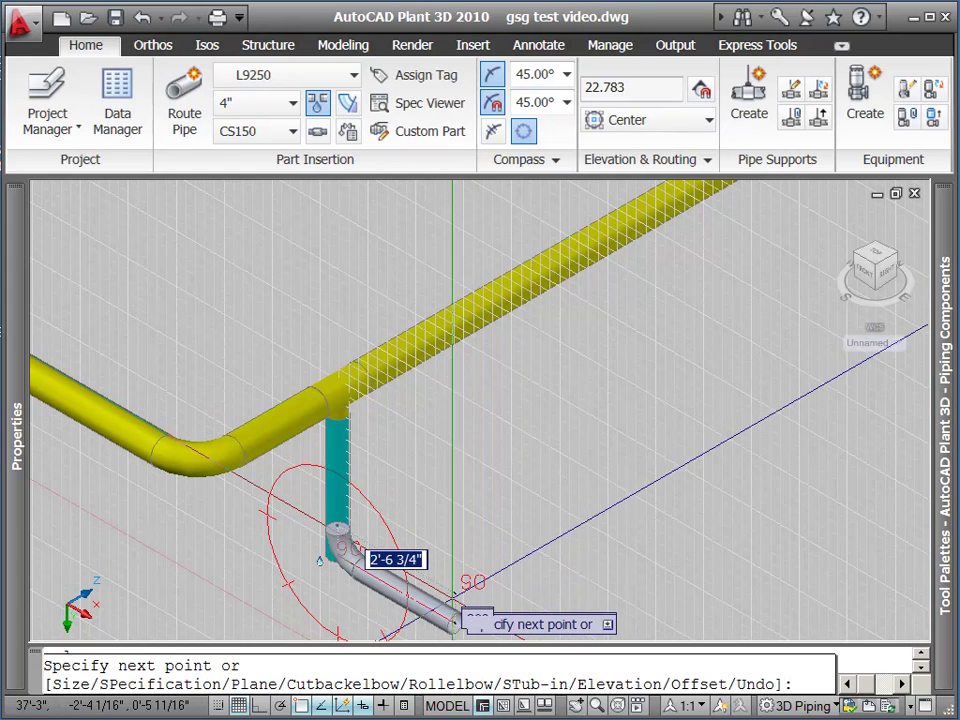
click(448, 606)
text(plan)
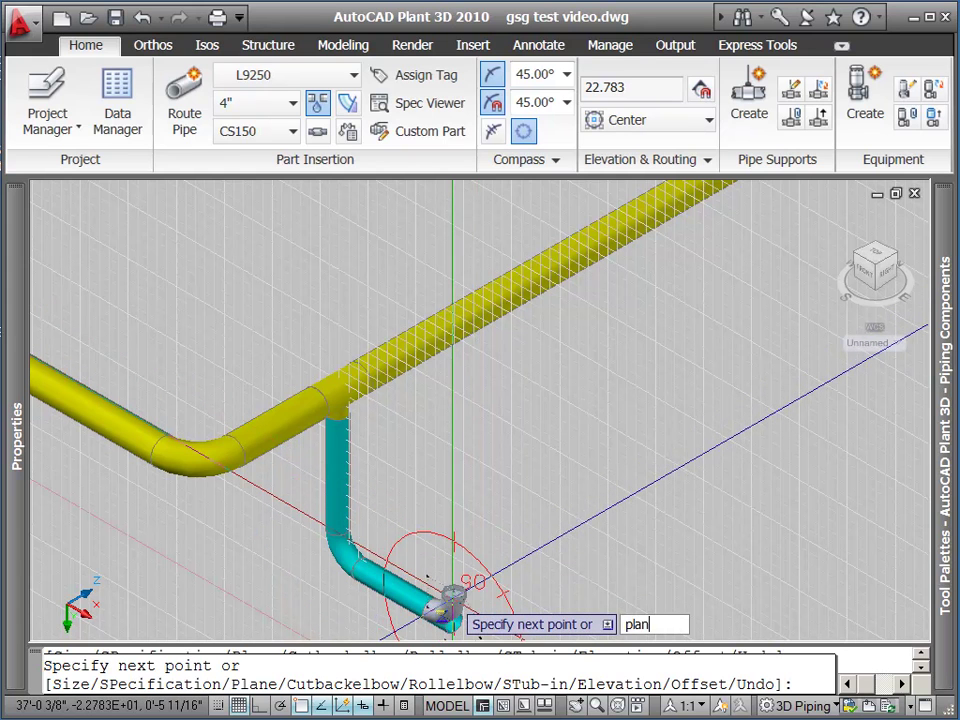
text(e)
key(Return)
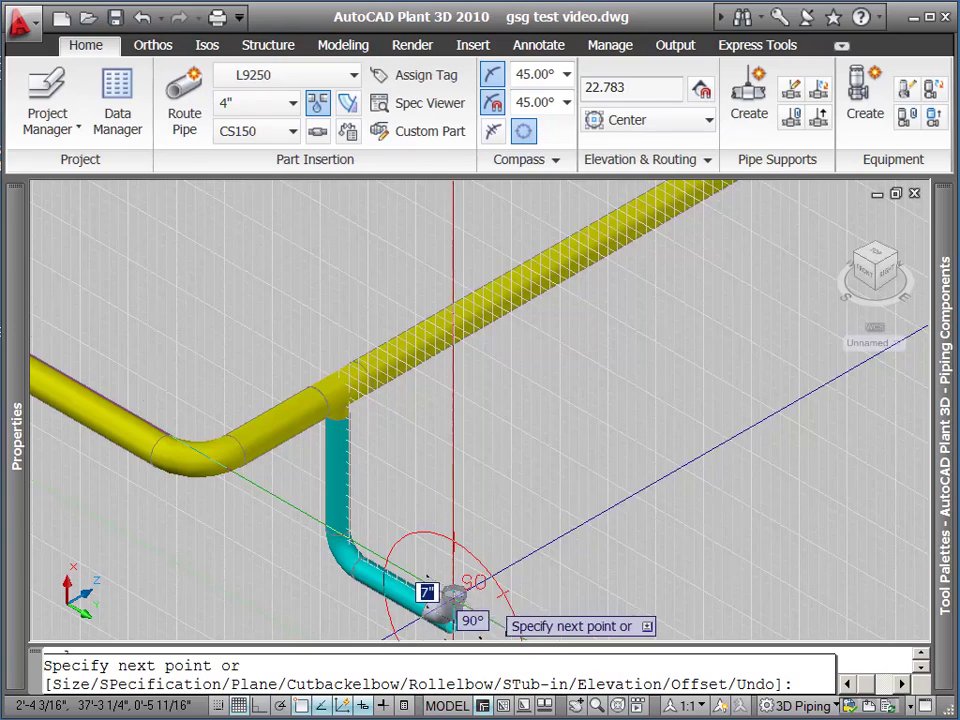
middle_drag(450, 618, 388, 505)
Step: Change the routing plane with P and fix one more trial pipe segment
text(p)
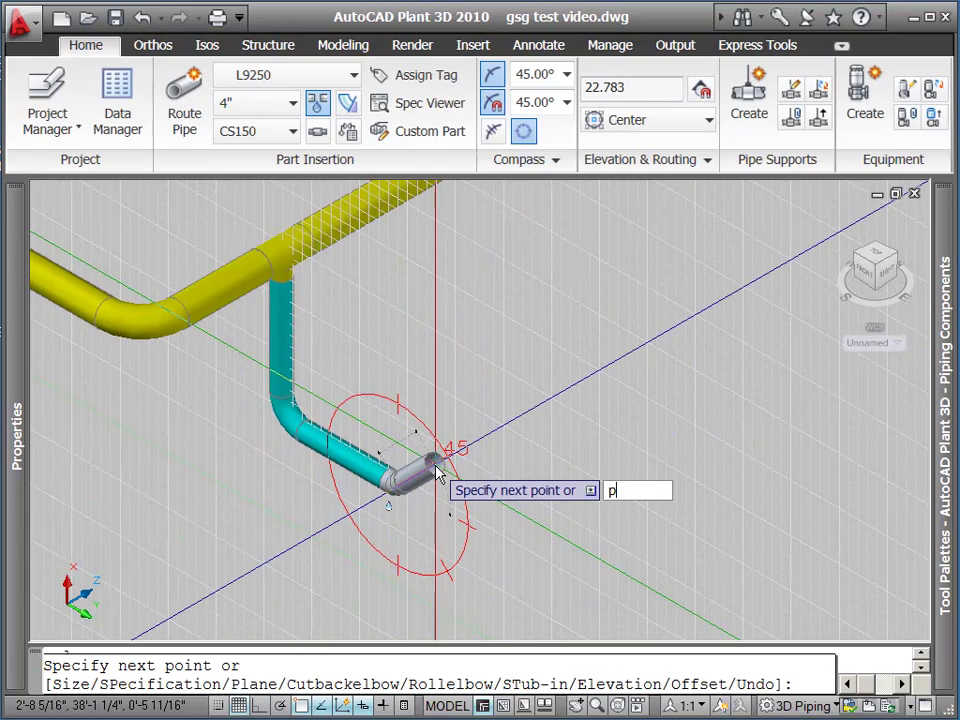
key(Return)
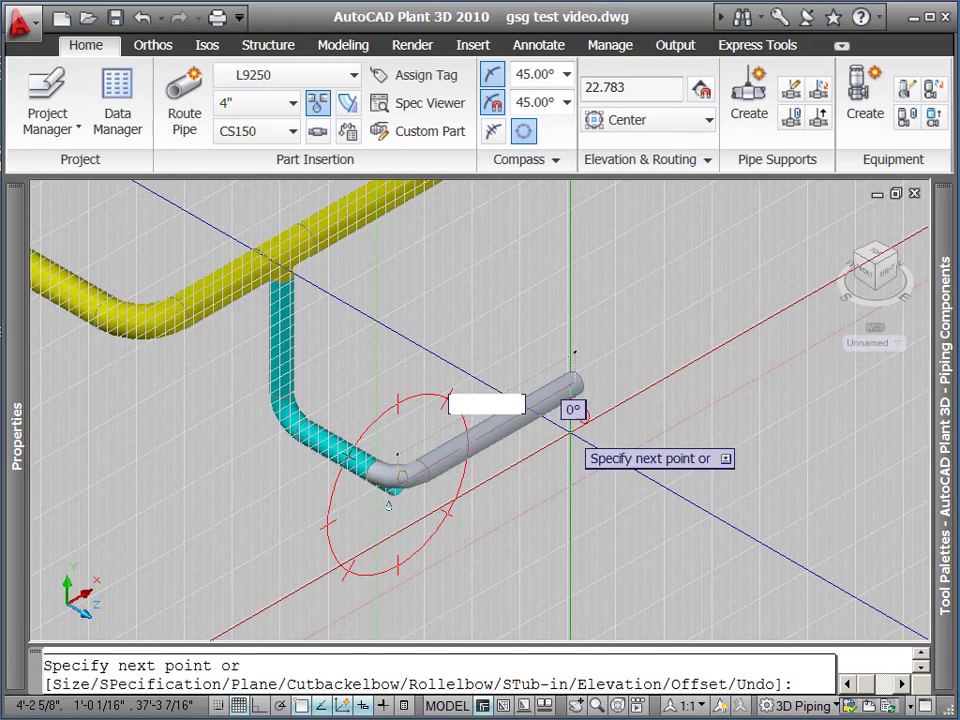
click(572, 390)
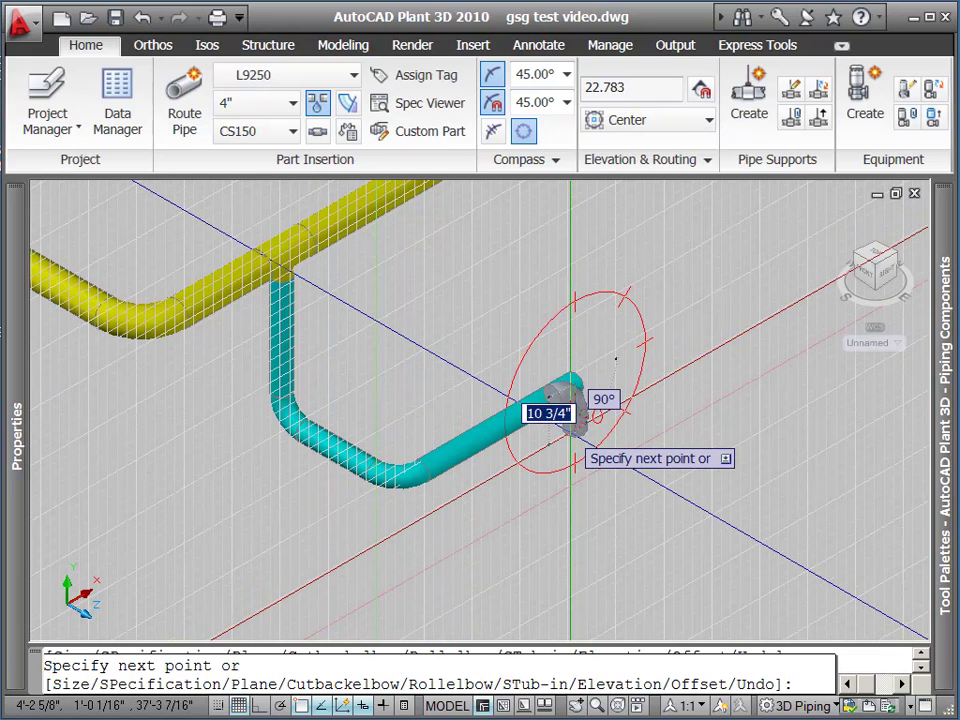
Step: Undo the trial routing steps until the branch ends at its vertical drop
text(undo)
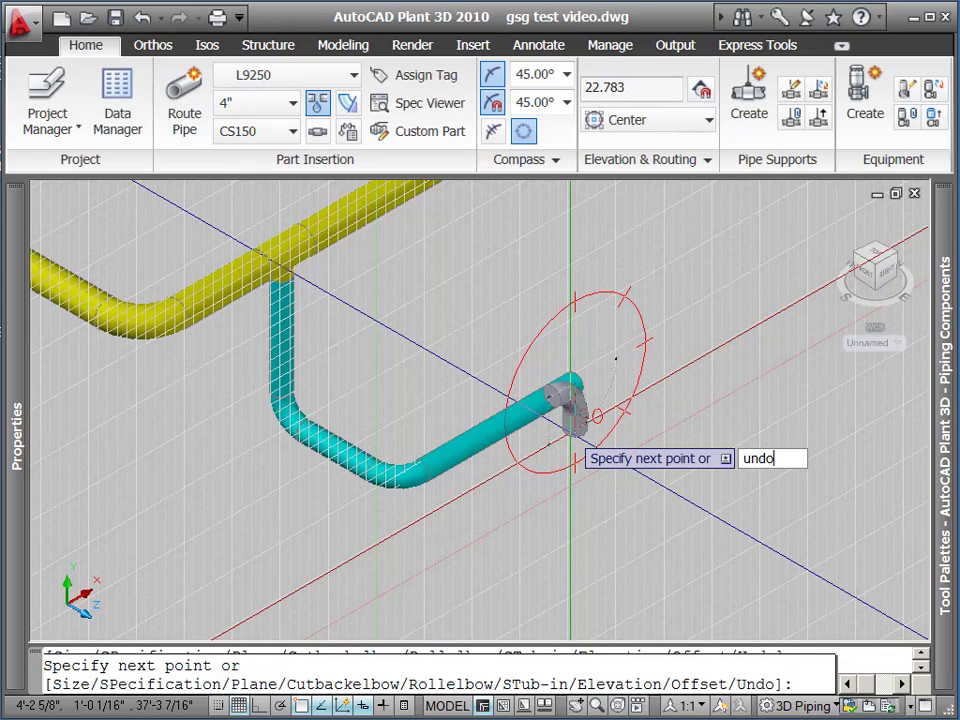
key(Return)
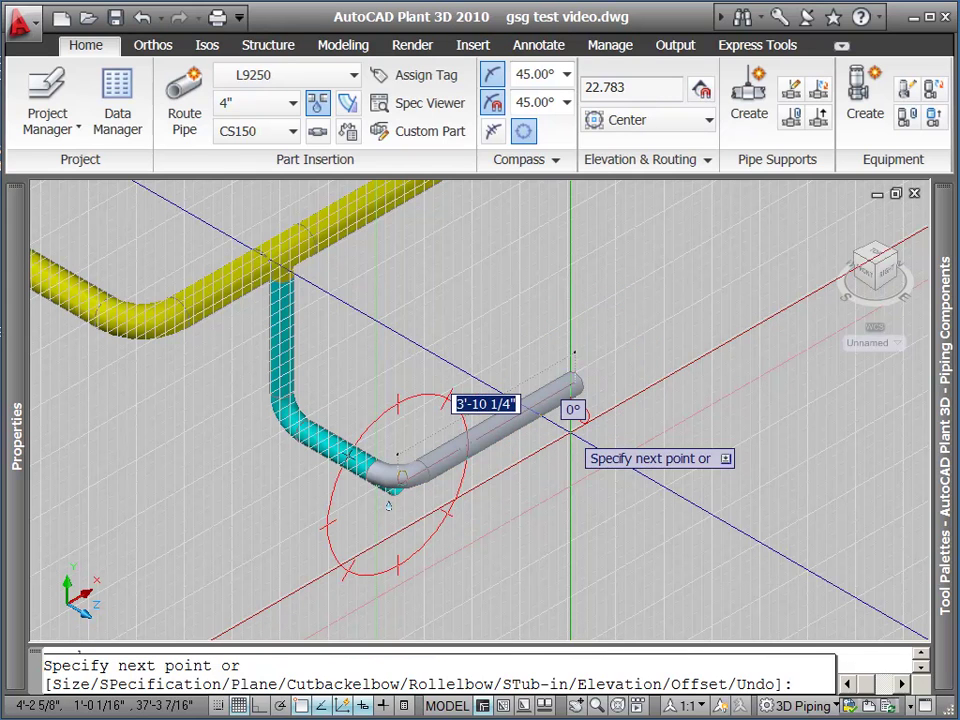
text(u)
key(Return)
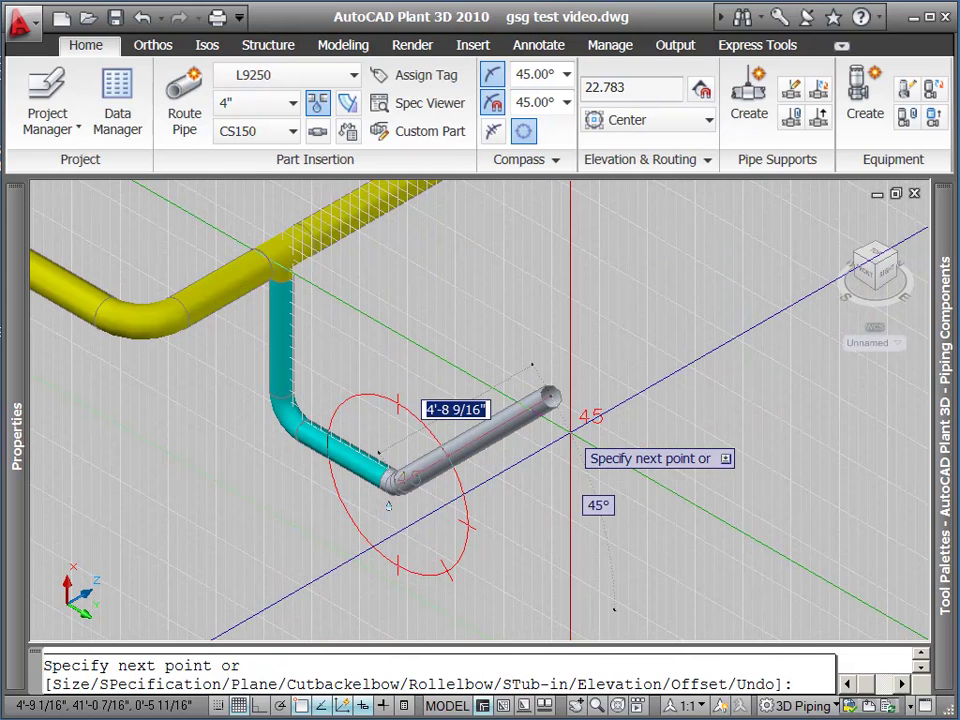
text(u)
key(Return)
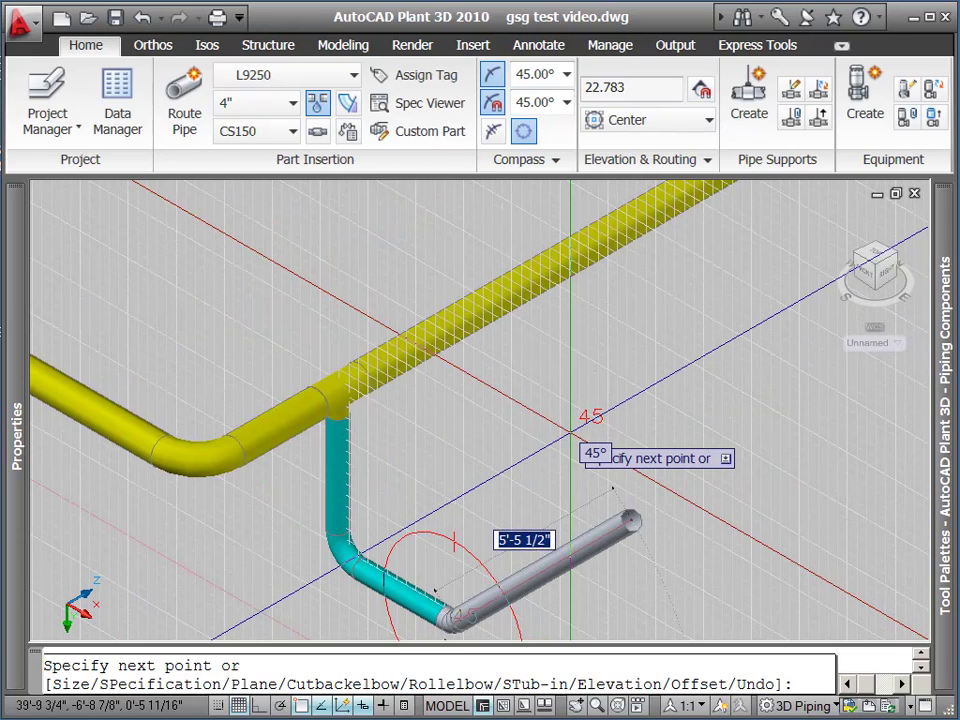
text(u)
key(Return)
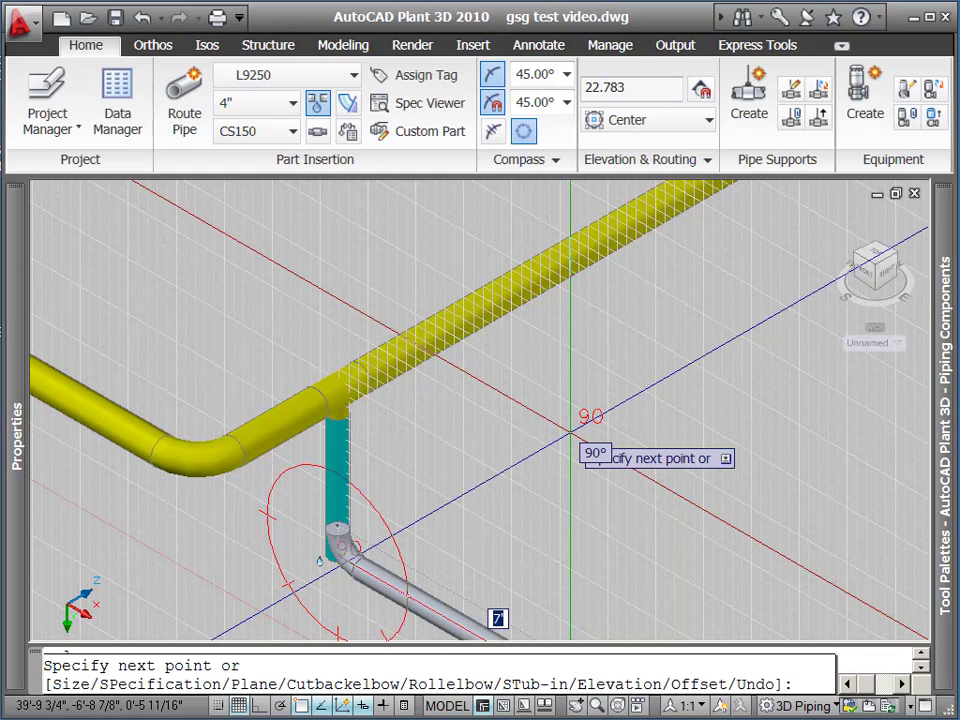
Step: Change the routing plane and route the bypass's long horizontal run
text(p)
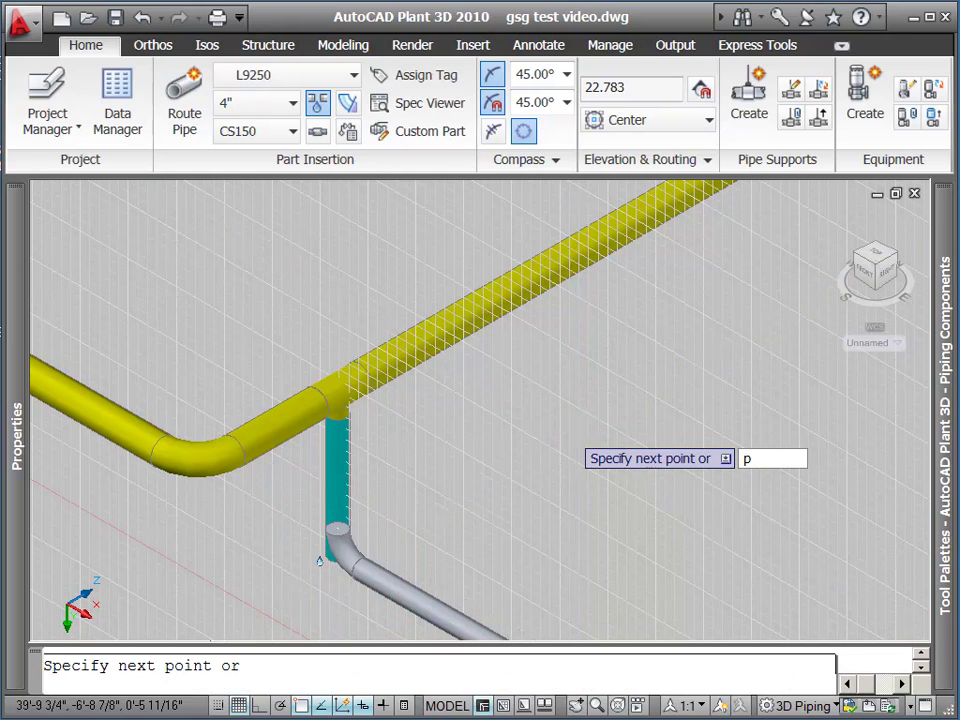
key(Return)
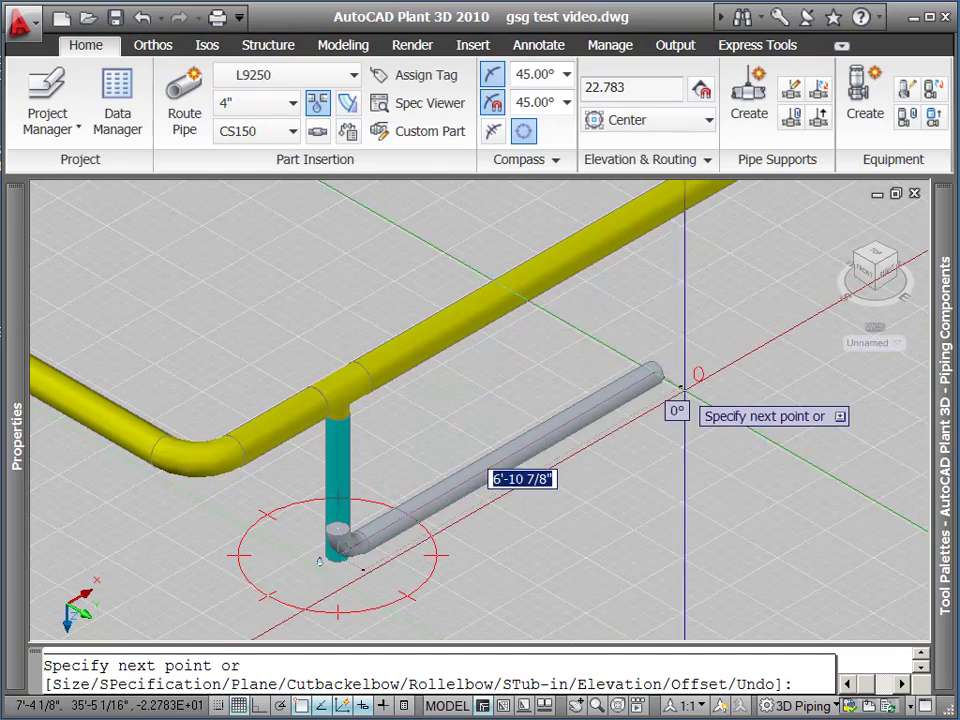
scroll(724, 356, down, 2)
middle_drag(700, 365, 375, 553)
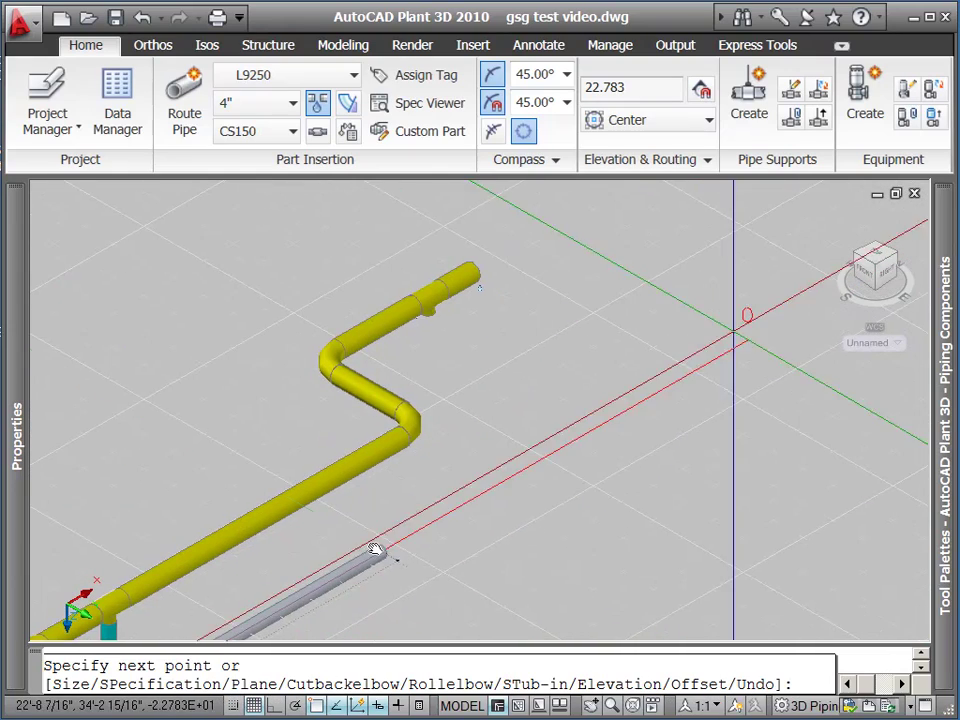
click(507, 357)
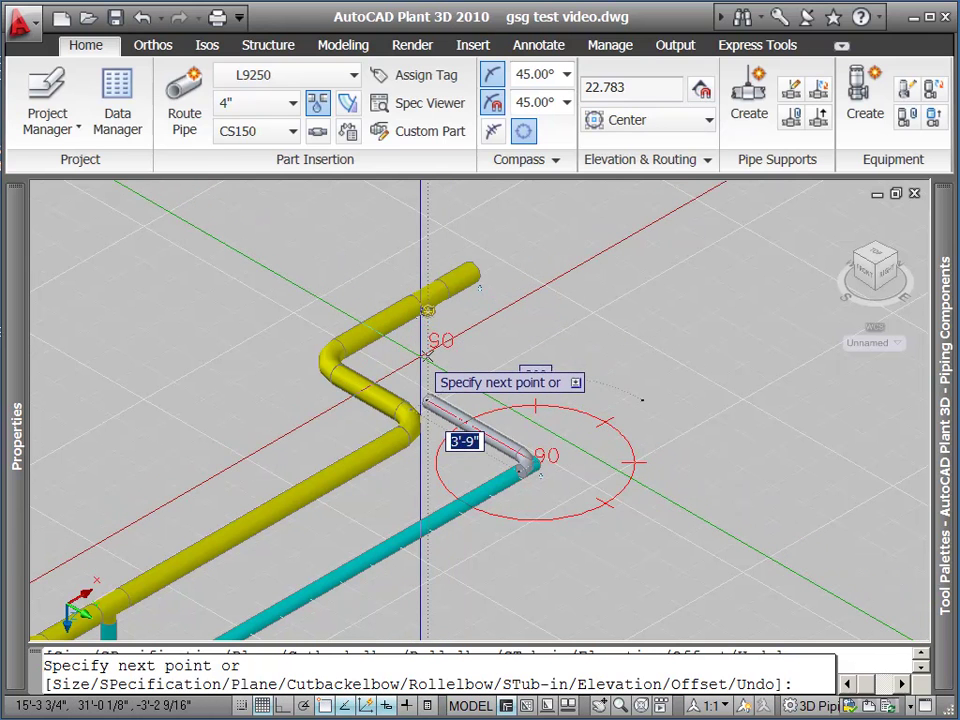
Step: Run the bypass vertically upward and accept its connection into the yellow header
click(427, 400)
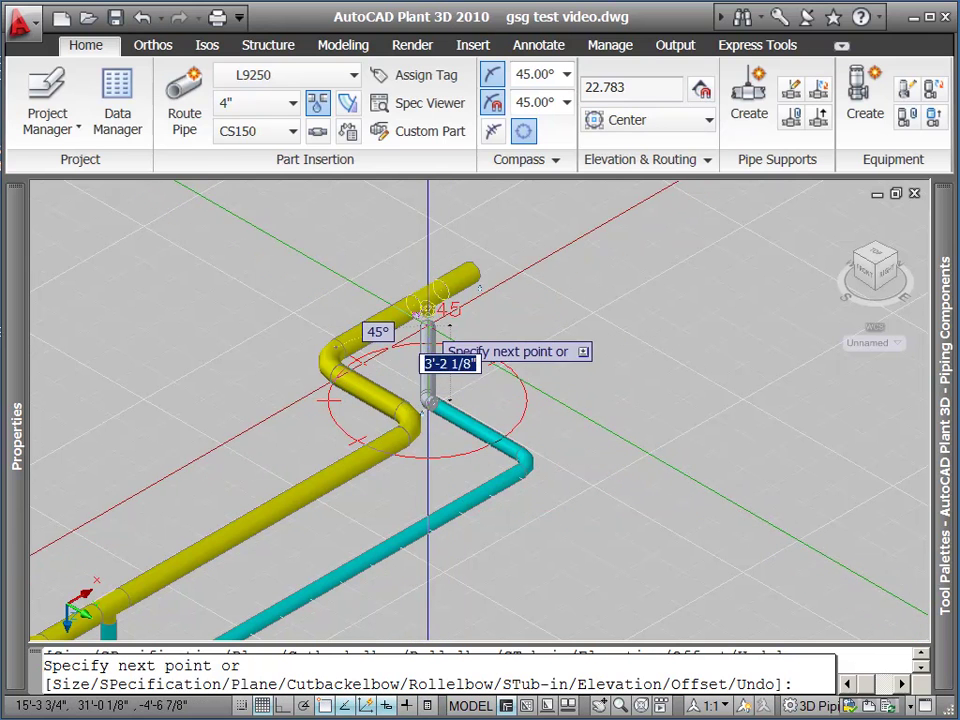
text(p)
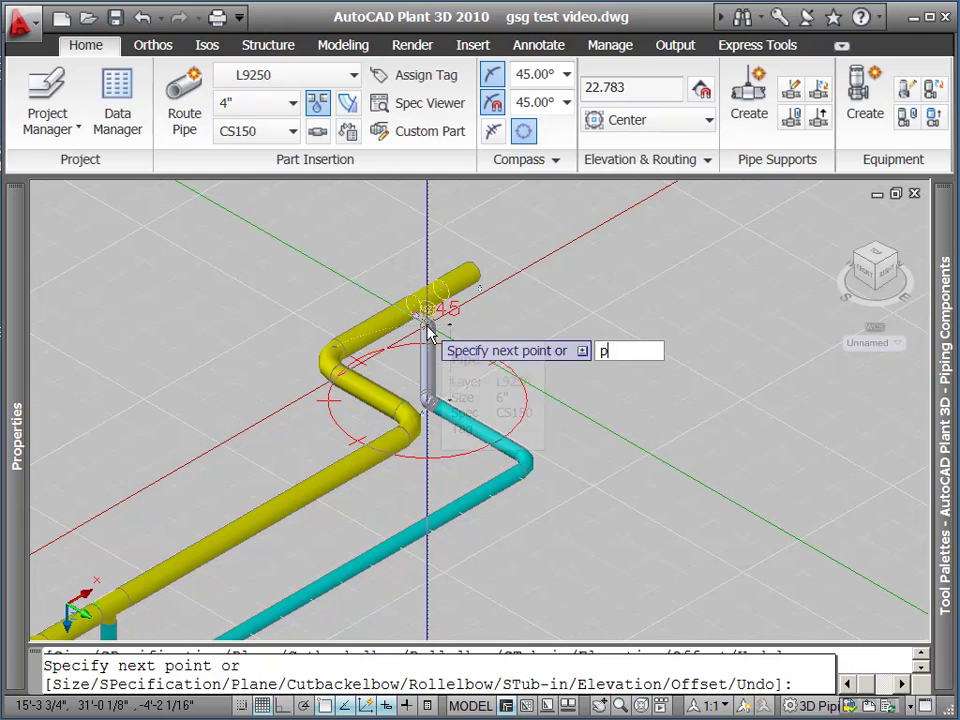
key(Return)
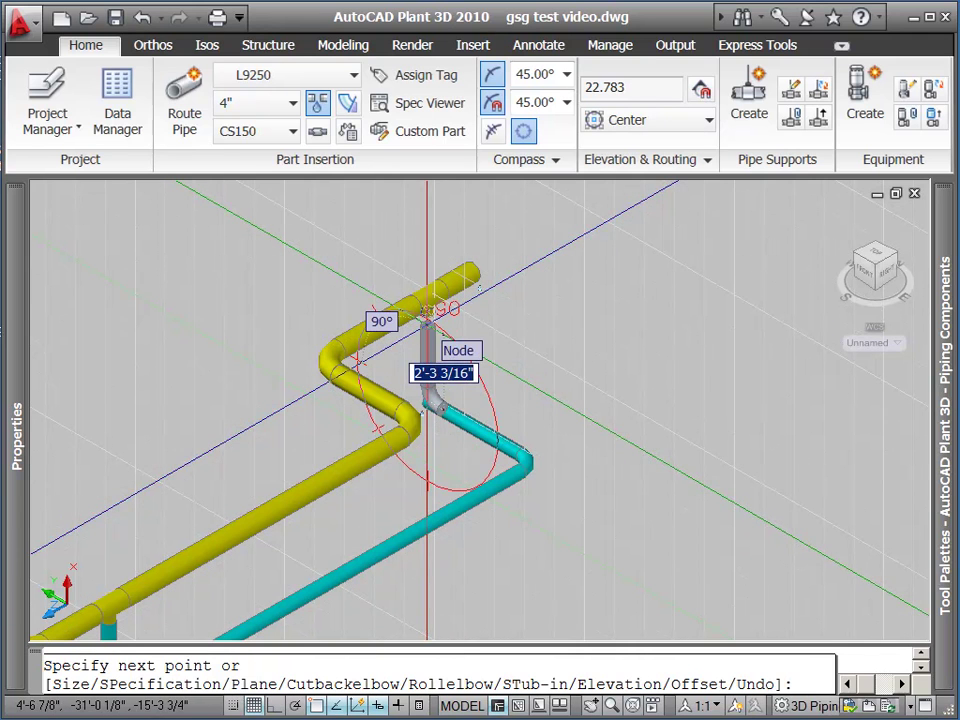
click(428, 300)
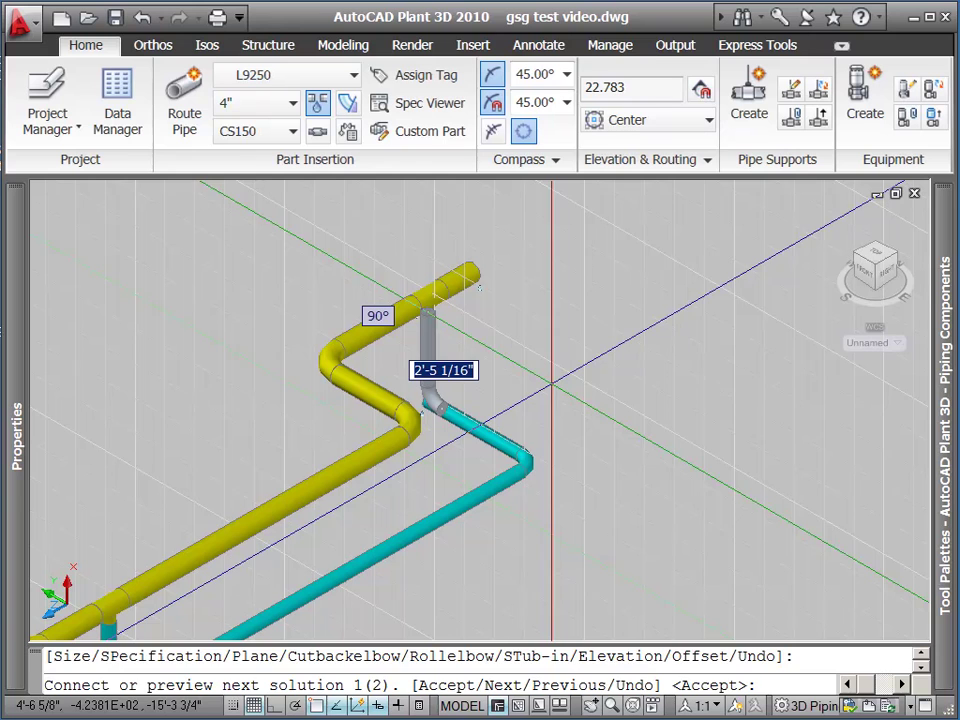
key(Return)
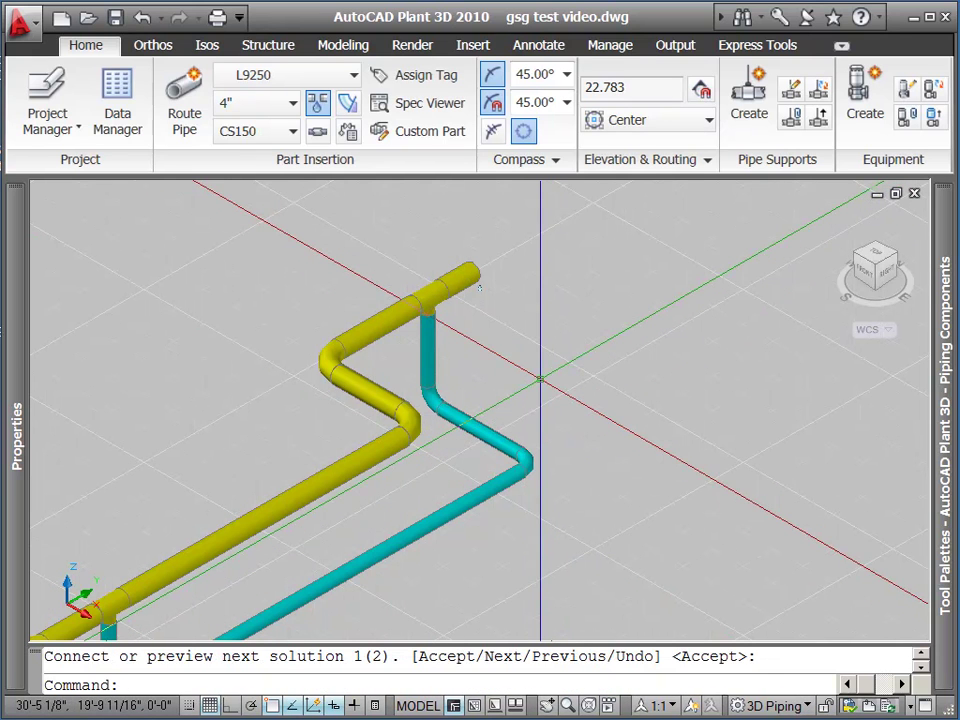
Step: Continue a 6-inch pipe from the yellow header's open end toward the tank, using a node snap
scroll(540, 380, down, 3)
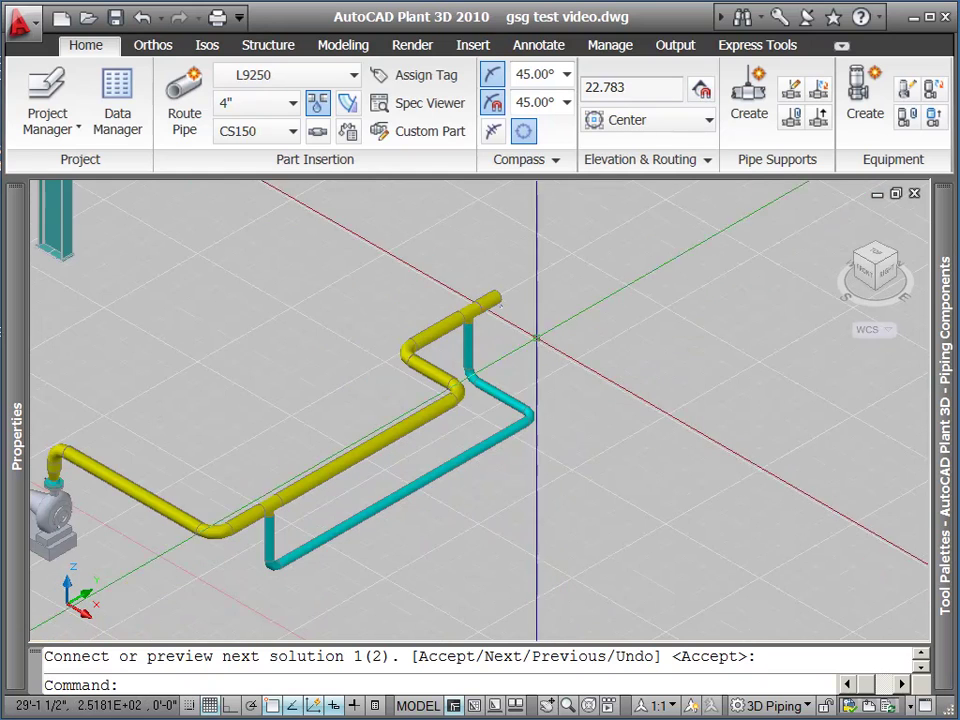
middle_drag(536, 324, 428, 489)
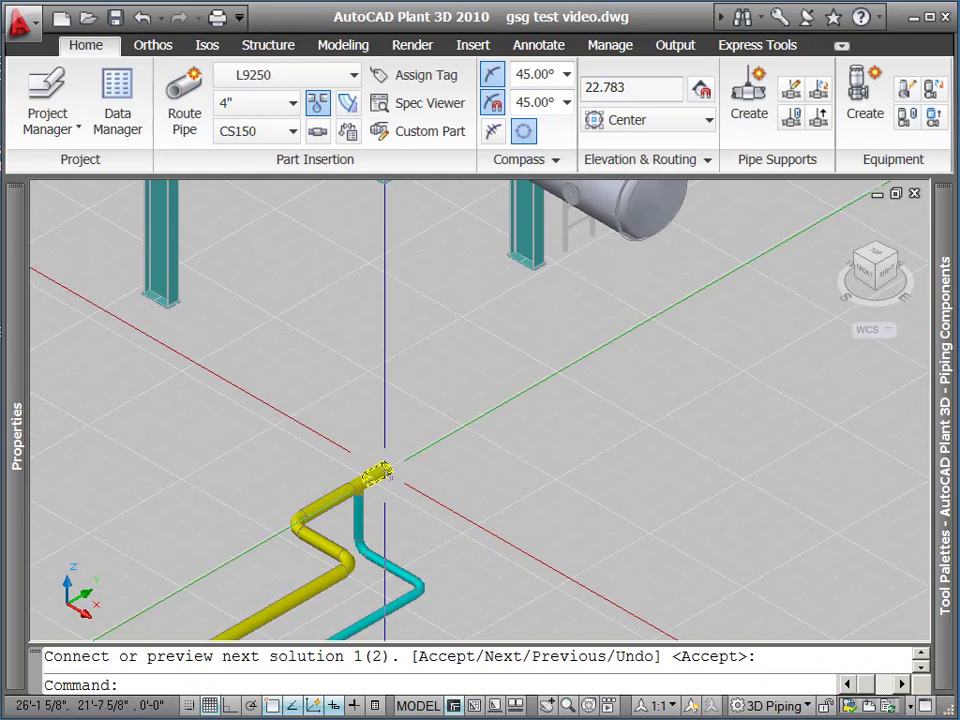
key(Return)
click(389, 467)
click(389, 467)
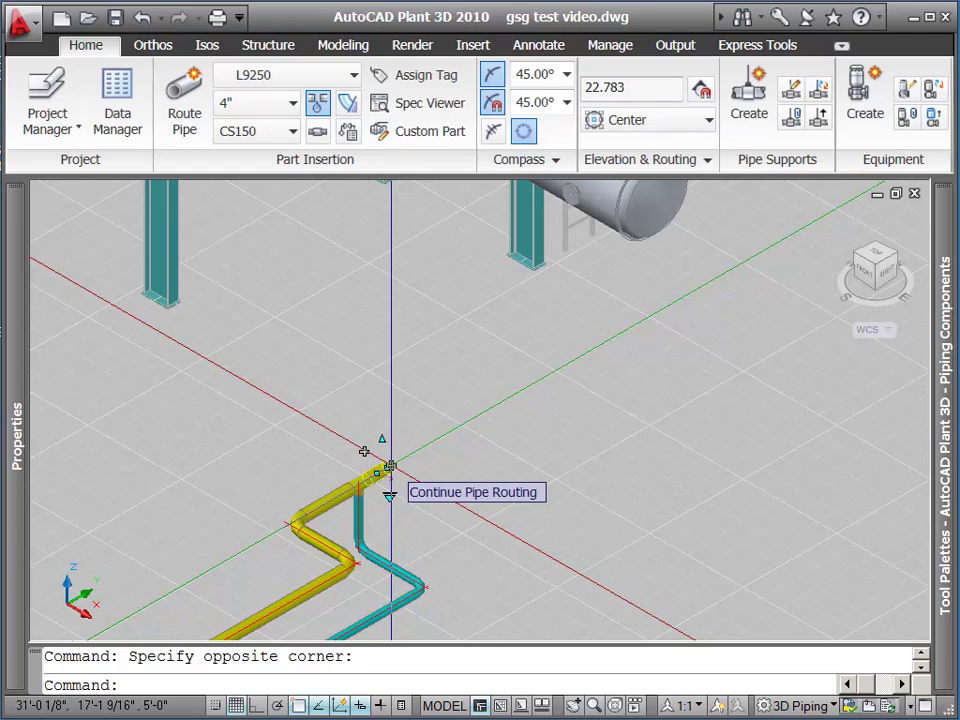
click(389, 467)
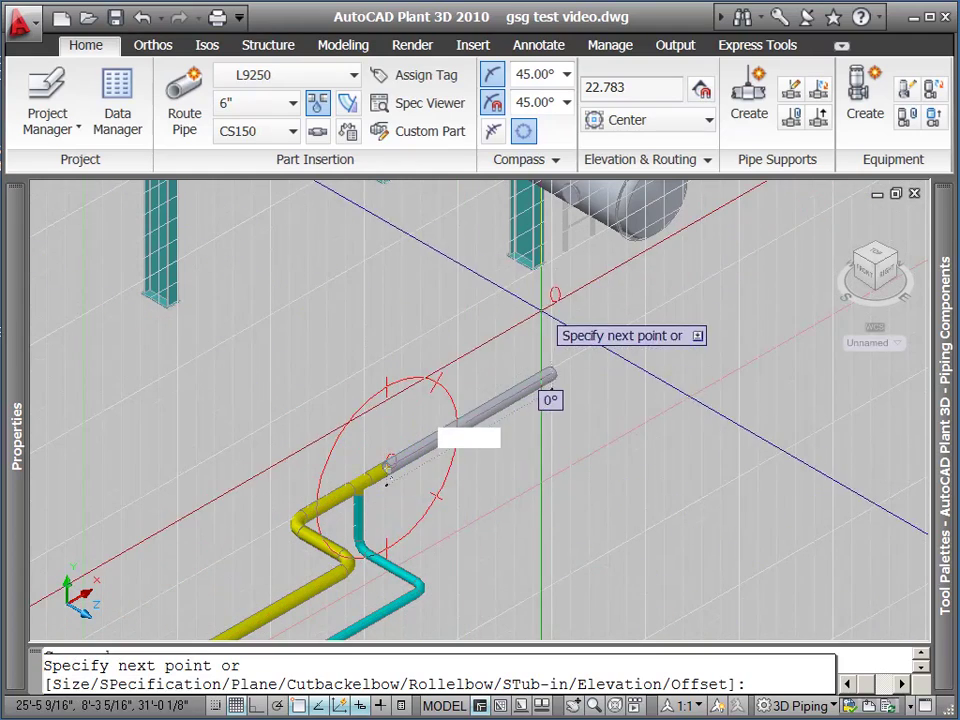
middle_drag(553, 321, 561, 446)
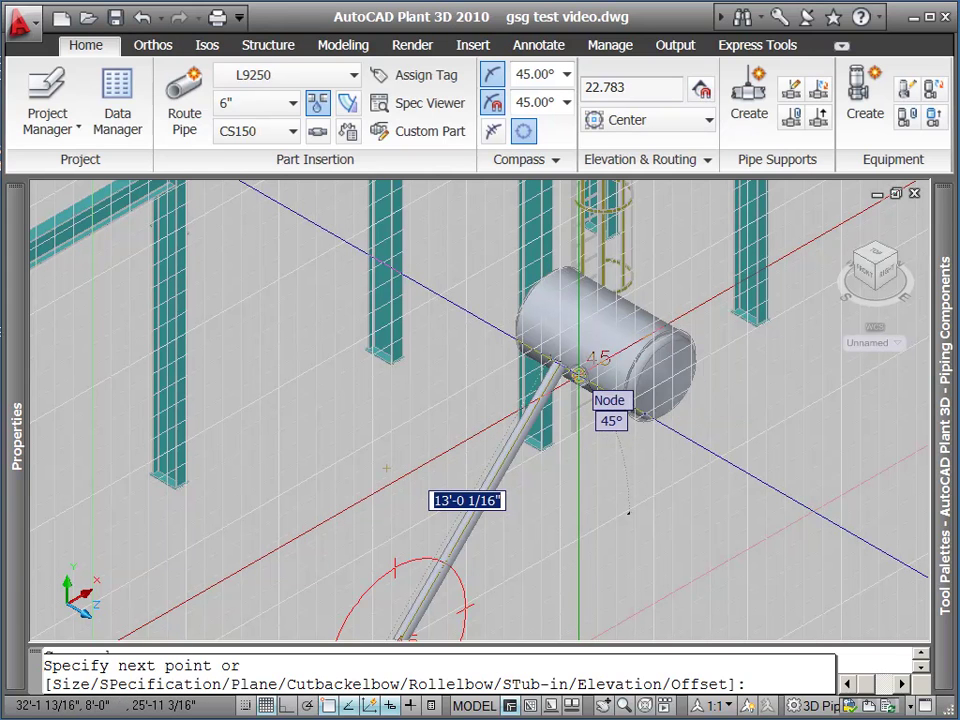
text(de)
key(Return)
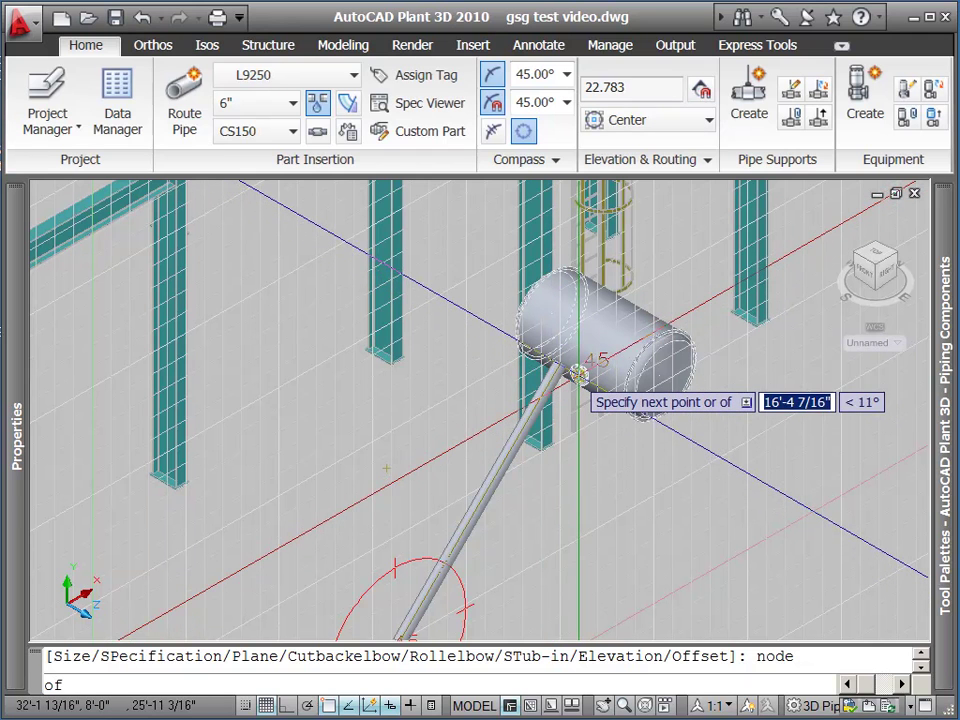
Step: End the 6-inch pipe at the tank nozzle and preview the first auto-routed path options
click(577, 383)
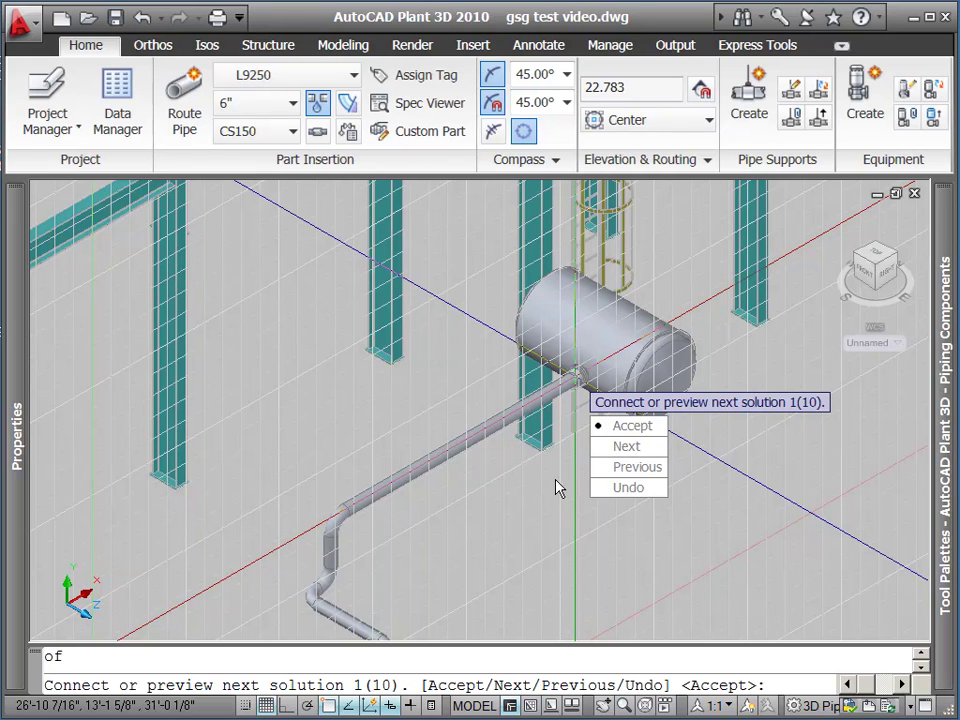
click(618, 448)
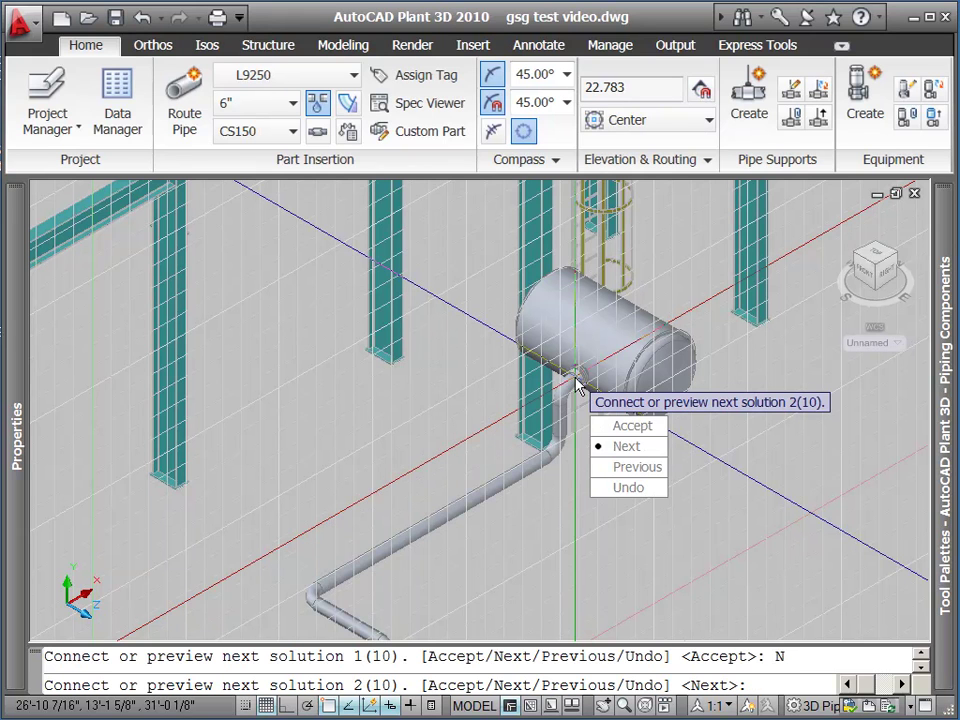
click(620, 446)
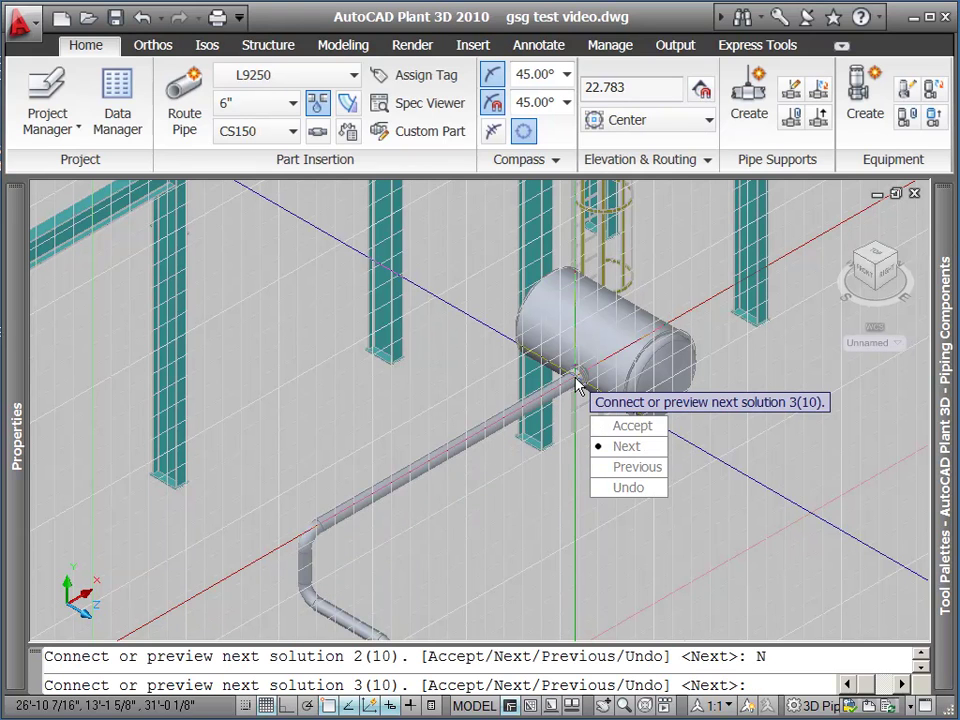
click(636, 446)
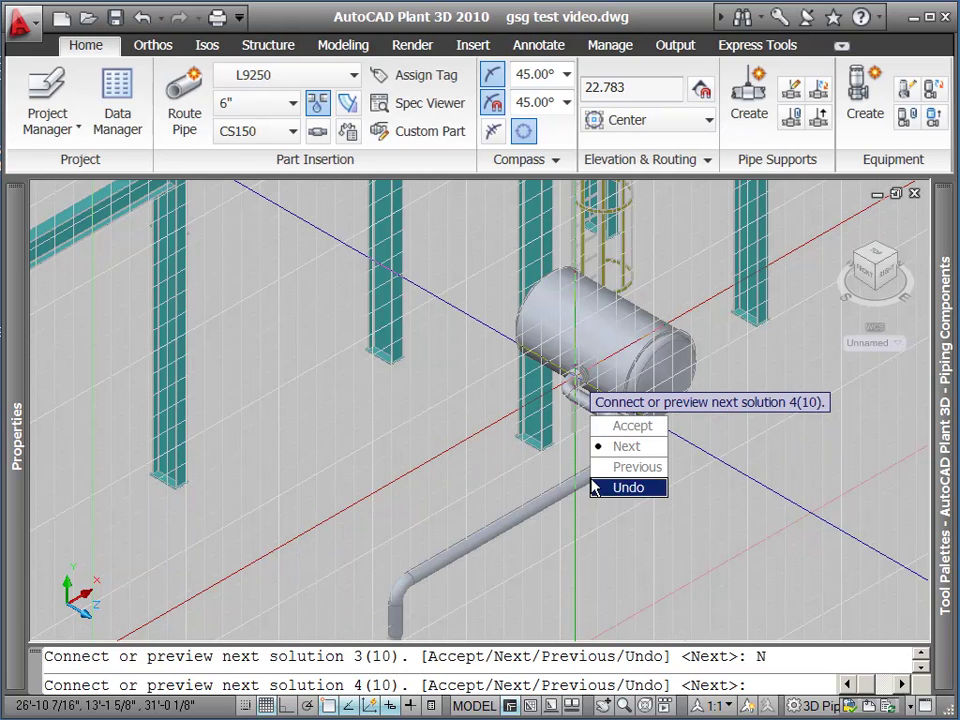
middle_drag(458, 487, 417, 418)
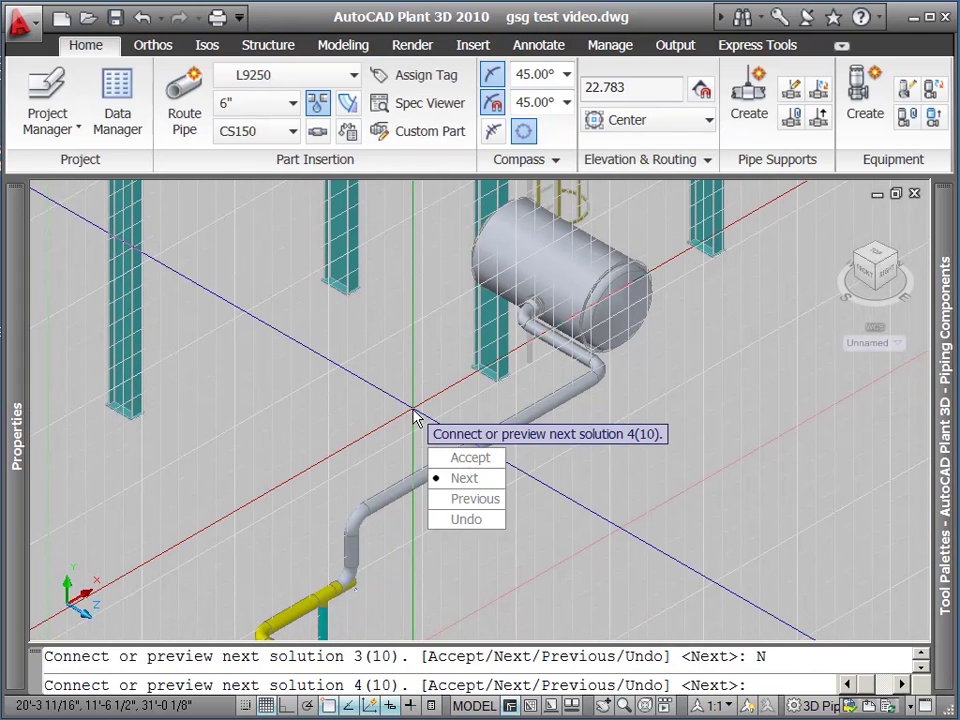
Step: Cycle through all ten route solutions and accept solution 2
click(472, 486)
click(512, 549)
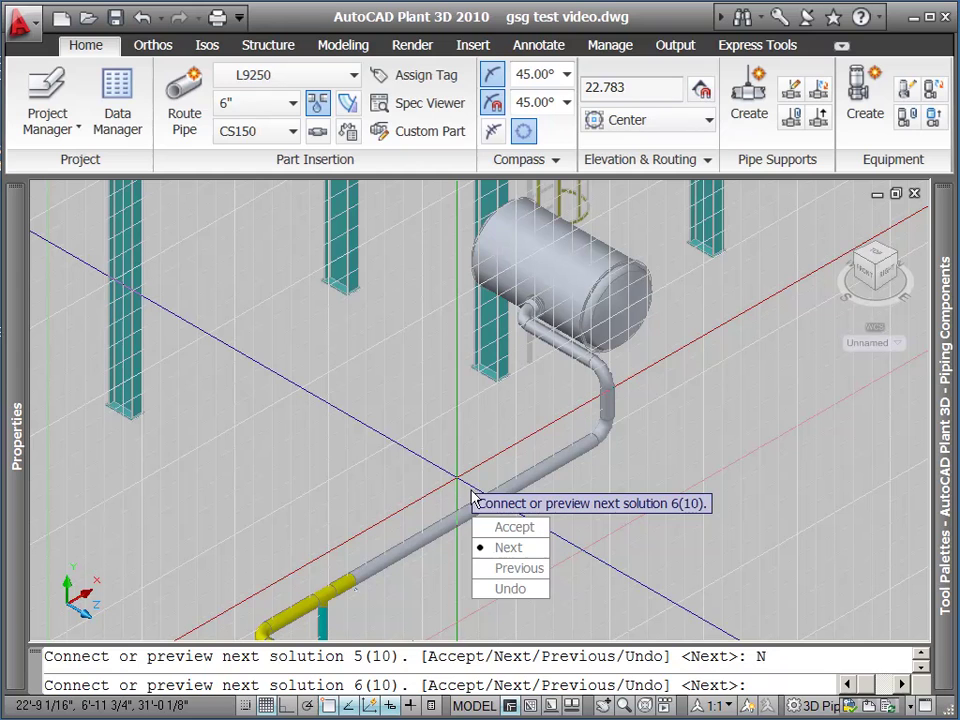
click(508, 547)
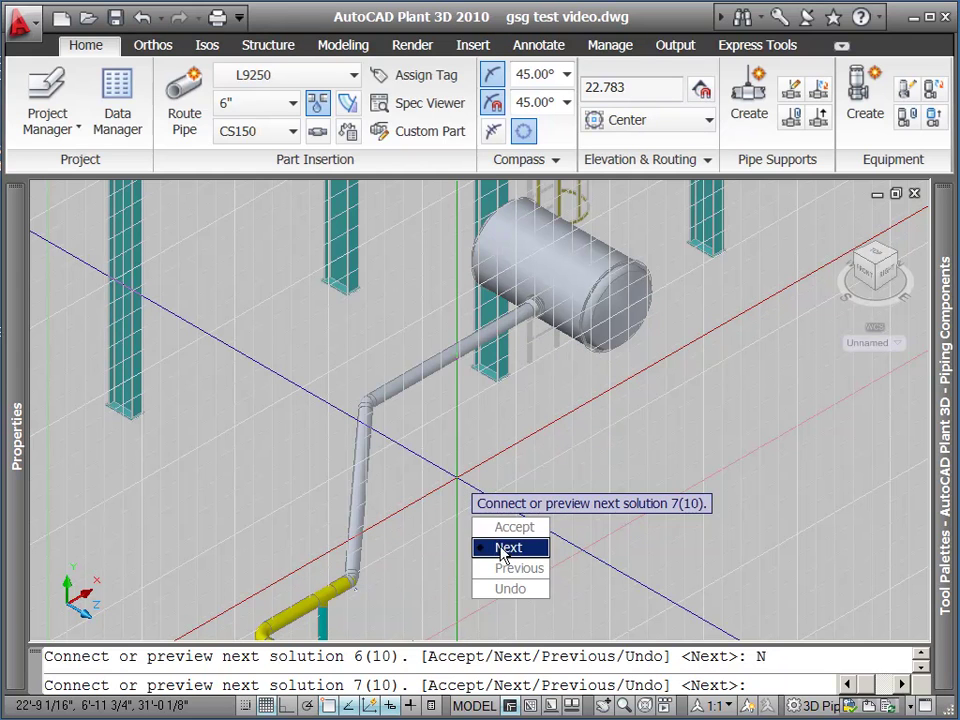
click(506, 549)
click(518, 557)
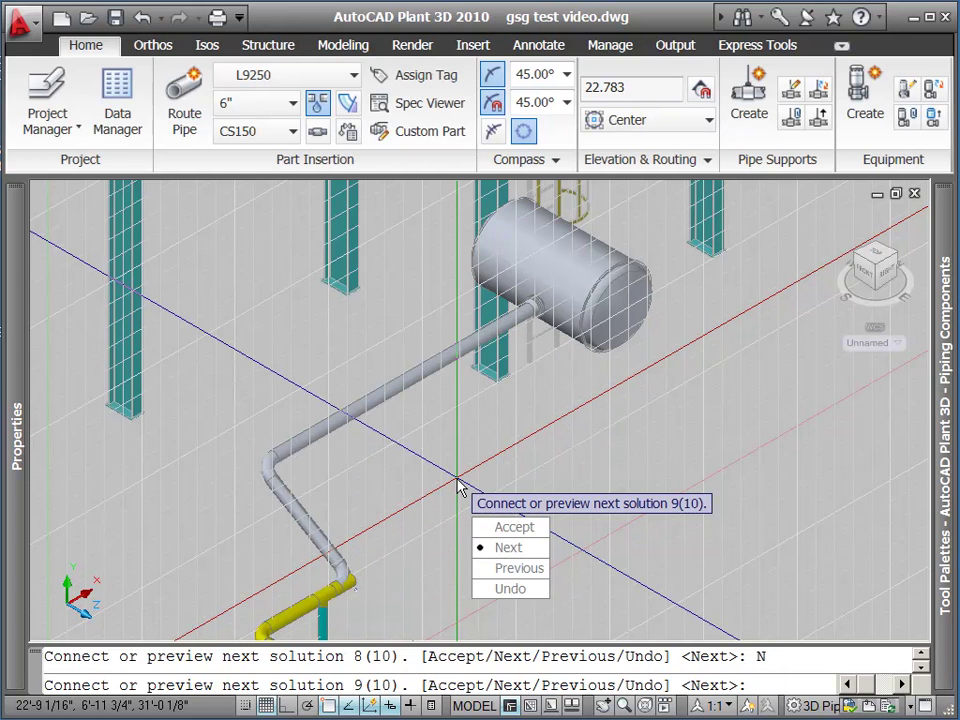
click(514, 549)
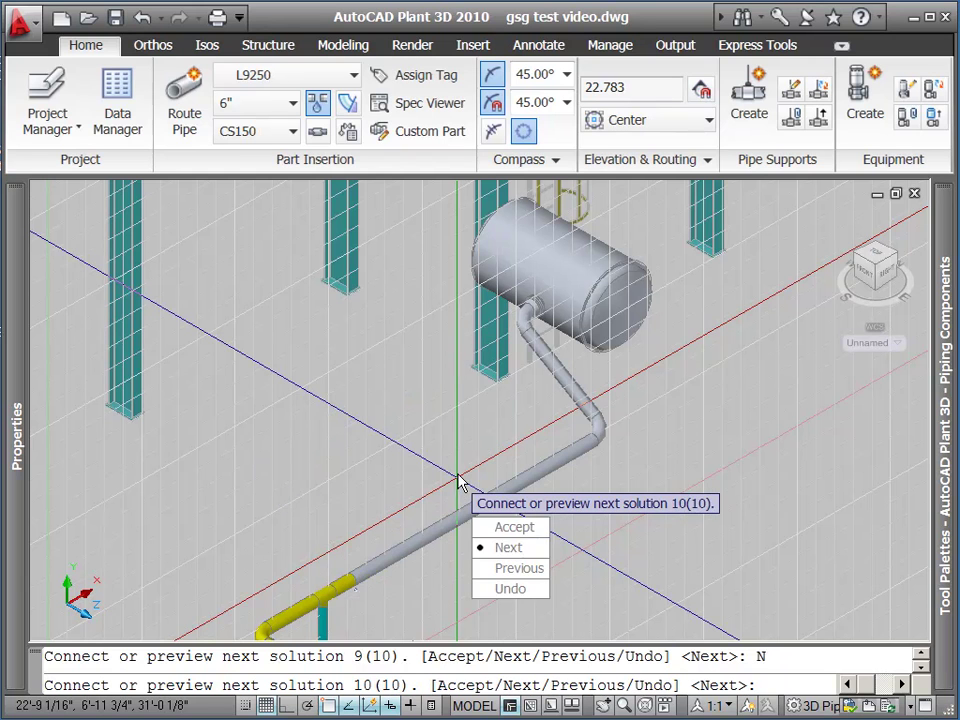
click(510, 552)
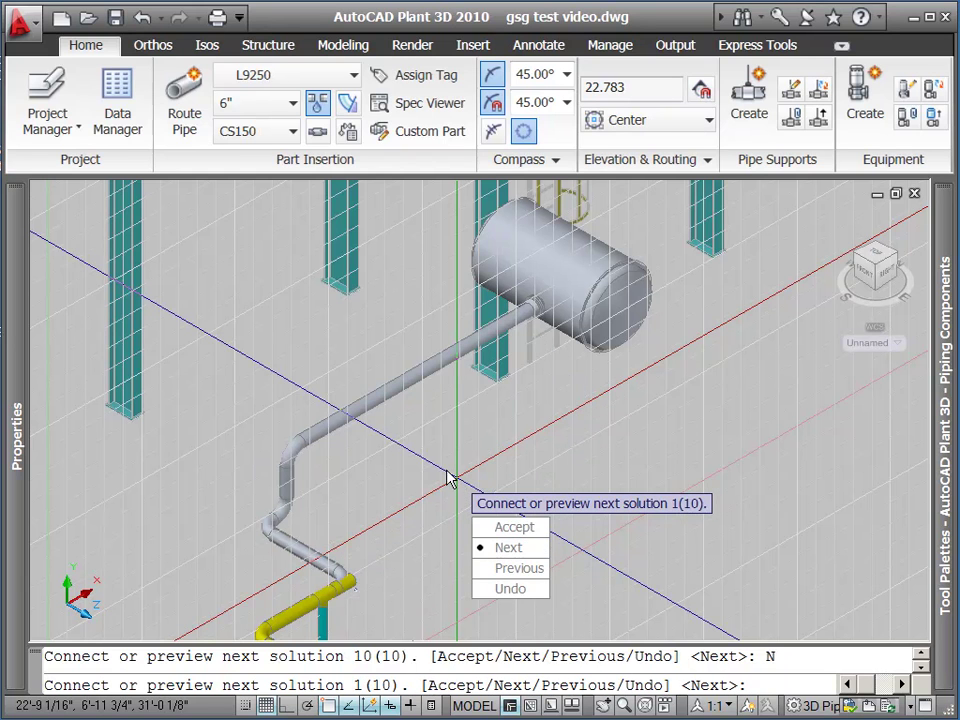
click(503, 558)
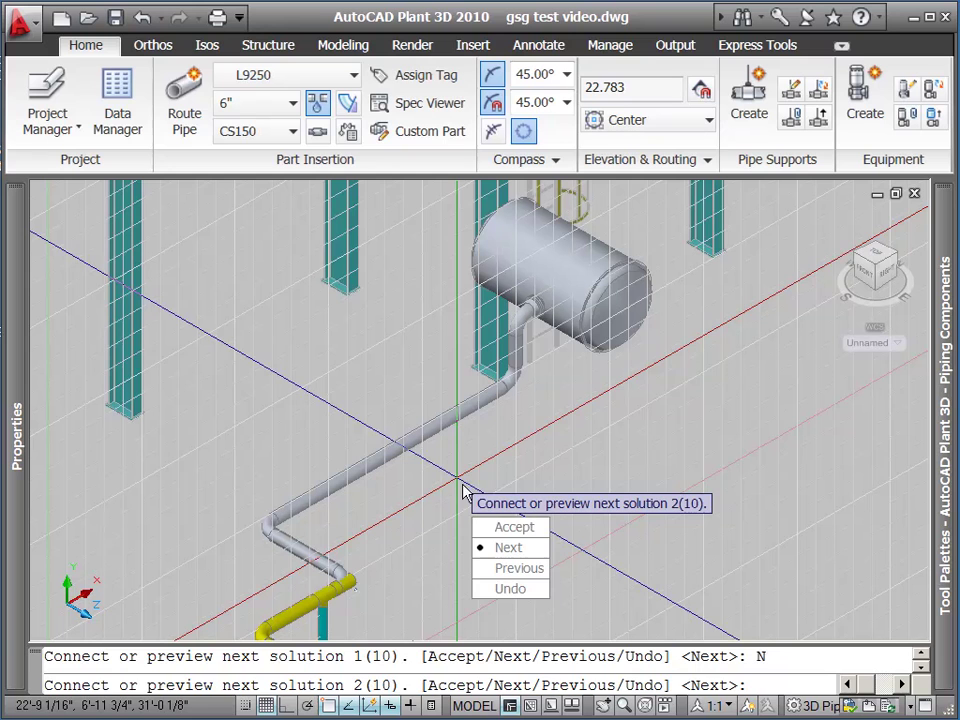
click(507, 528)
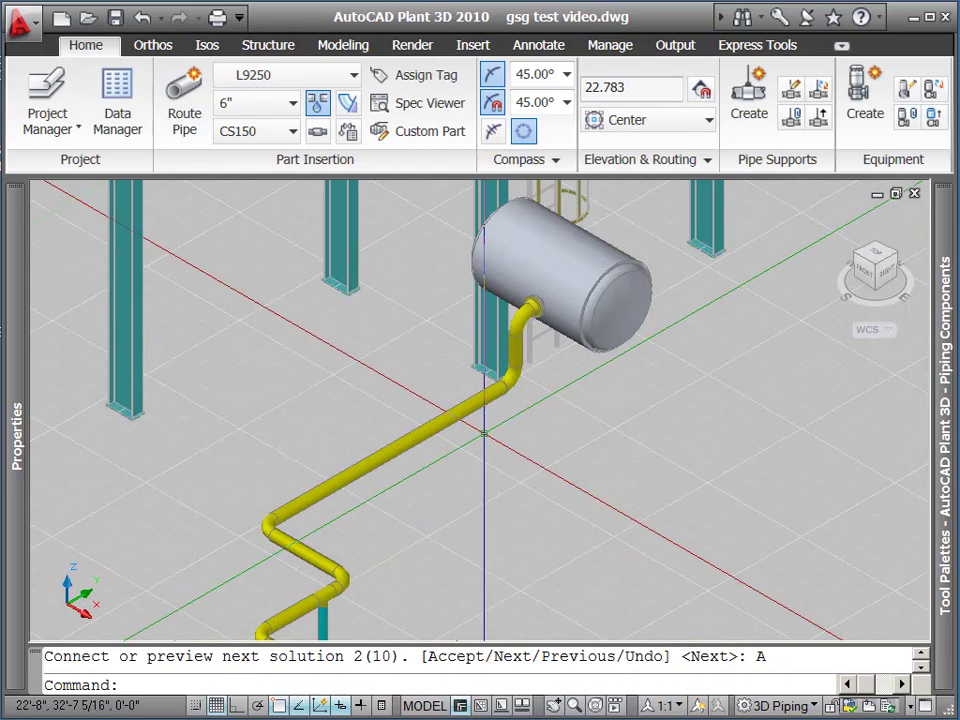
Step: Place a Gate Valve,FL,RF on the 6-inch pipe using a near snap, handwheel pointing up
scroll(484, 434, up, 5)
mouse_move(950, 390)
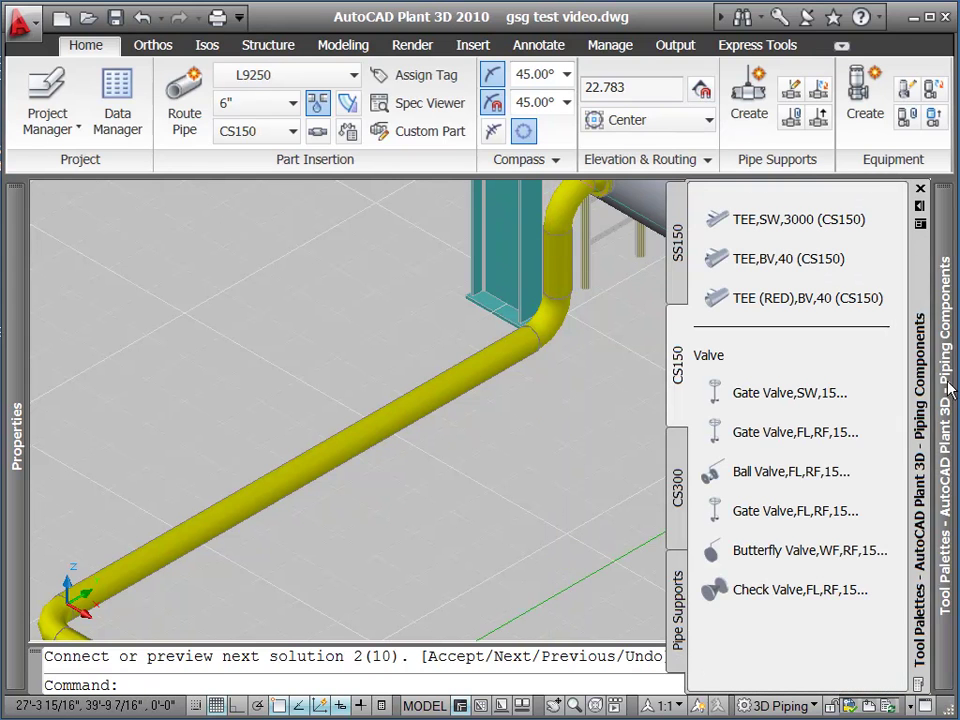
click(789, 433)
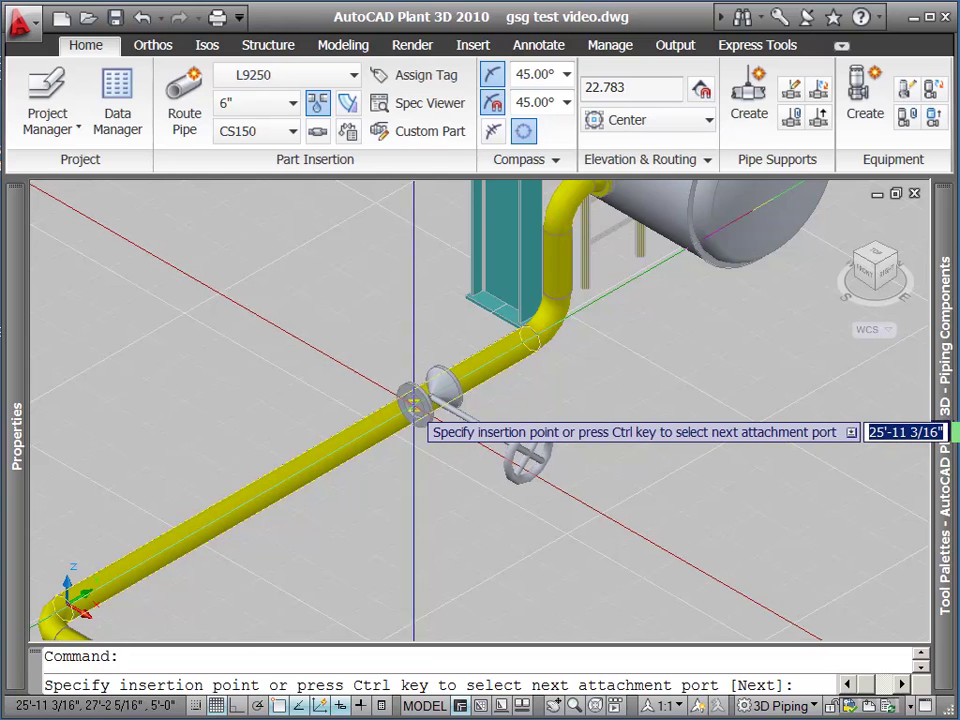
text(near)
key(Return)
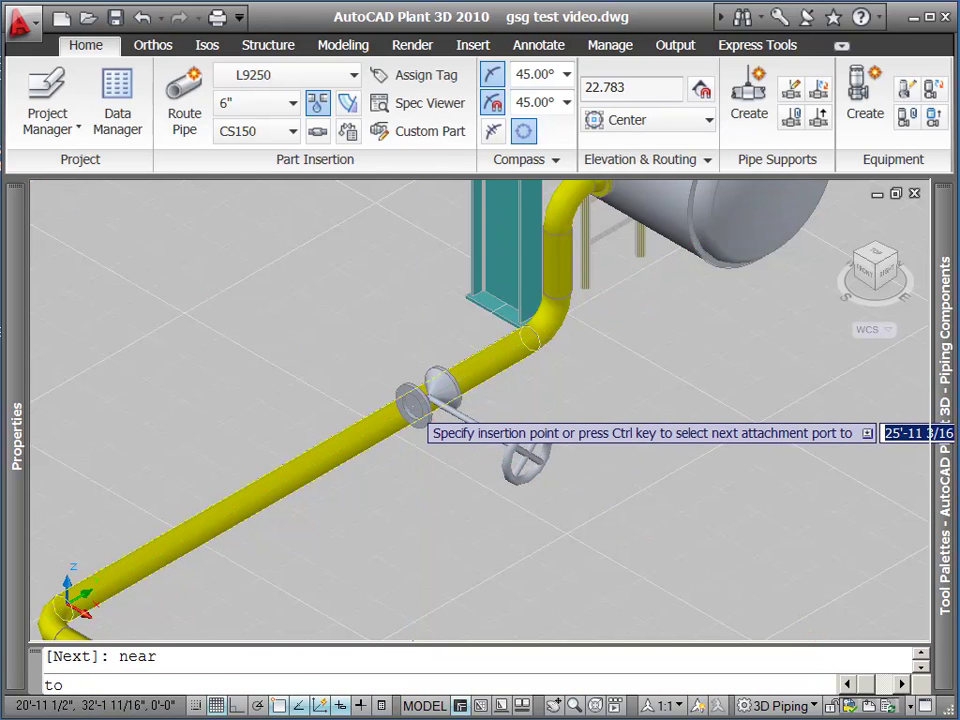
click(418, 402)
click(418, 315)
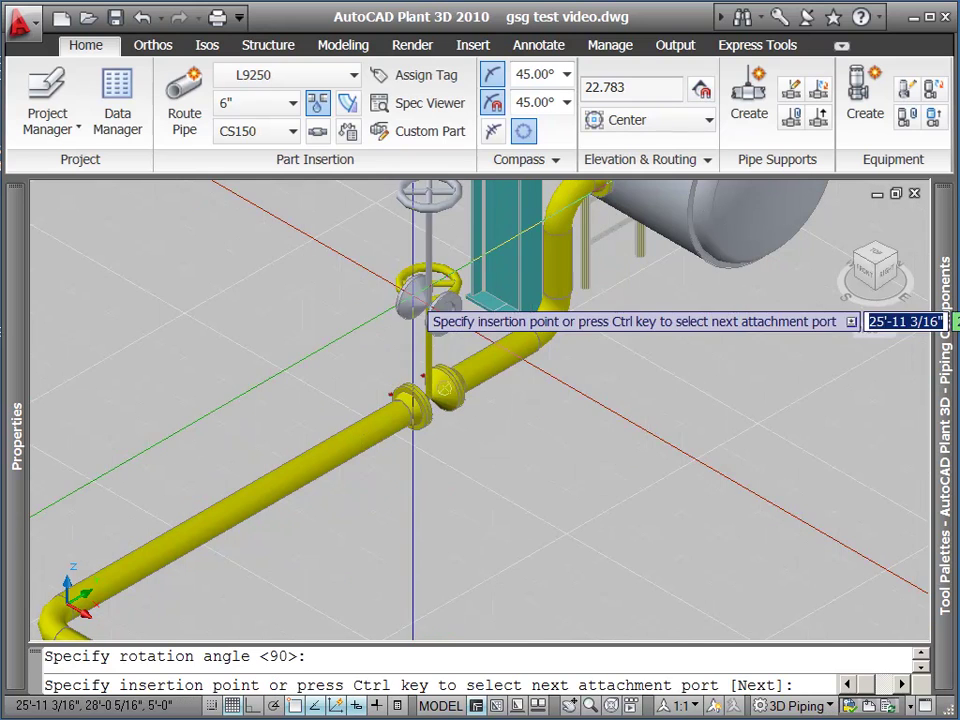
key(Escape)
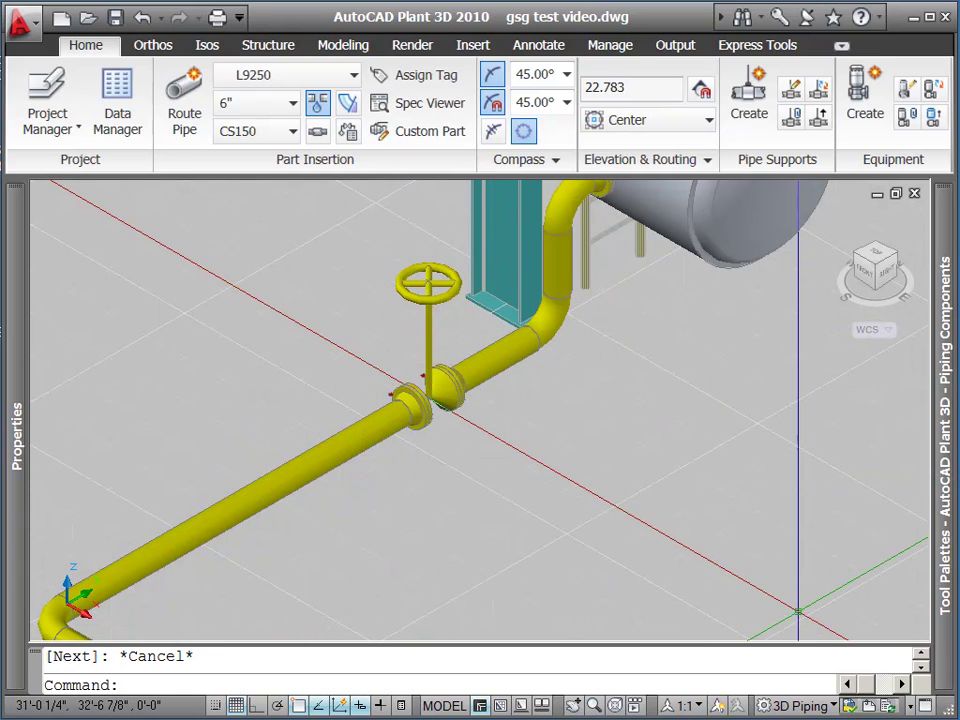